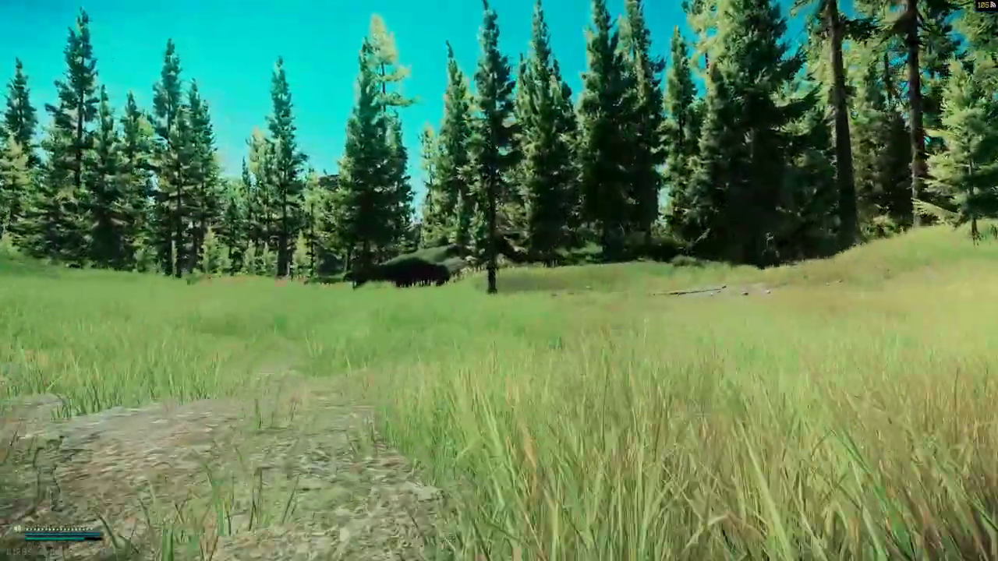
Step: Raise the rifle, walk the forest path onto the rocky mound, swap to the holo-sight rifle, then exit
key(1)
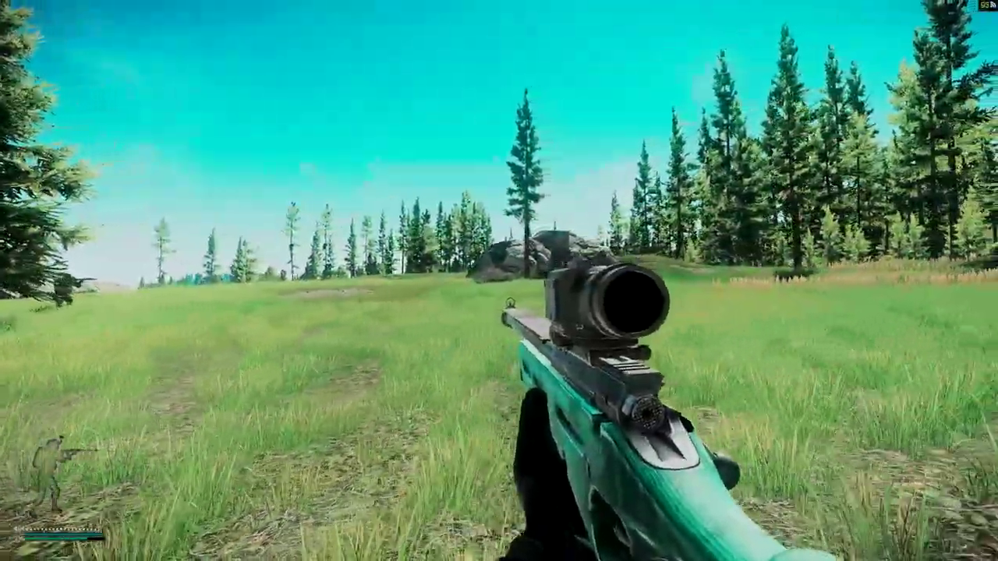
key(w)
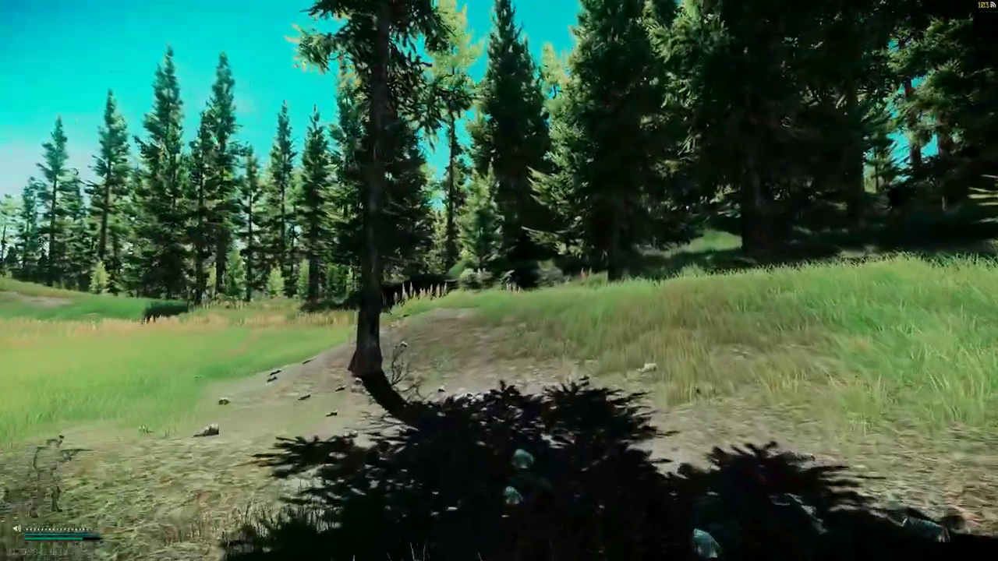
key(2)
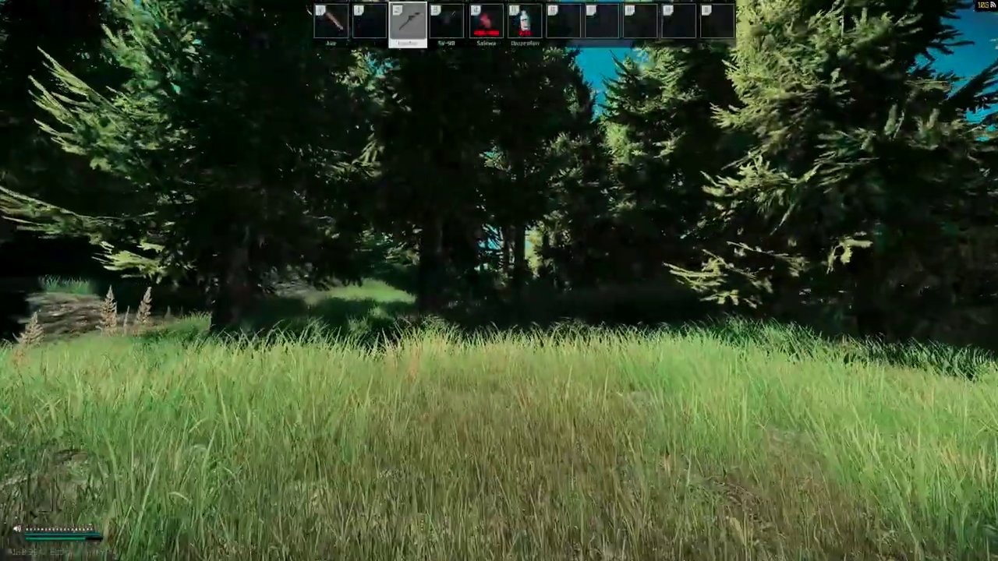
key(w)
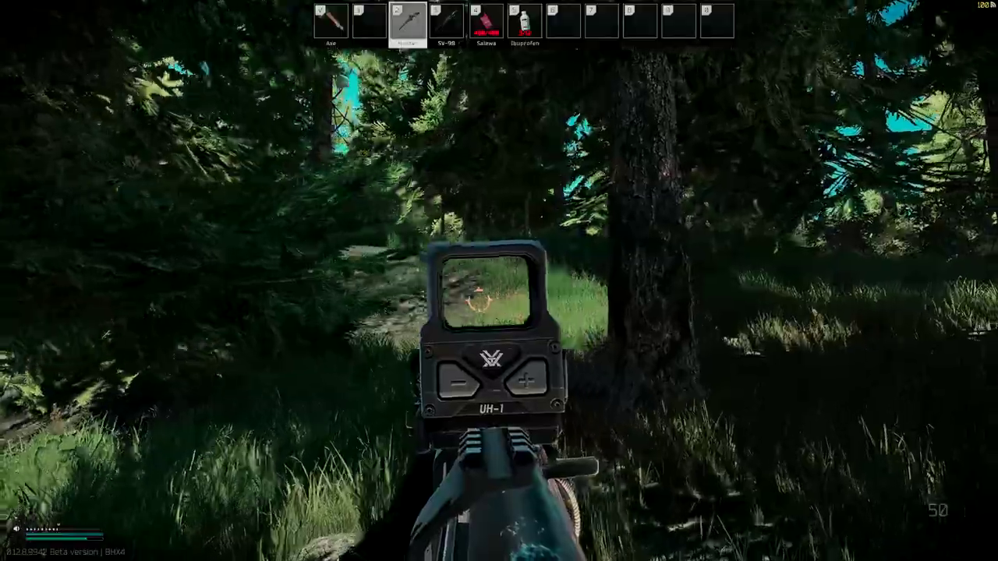
key(w)
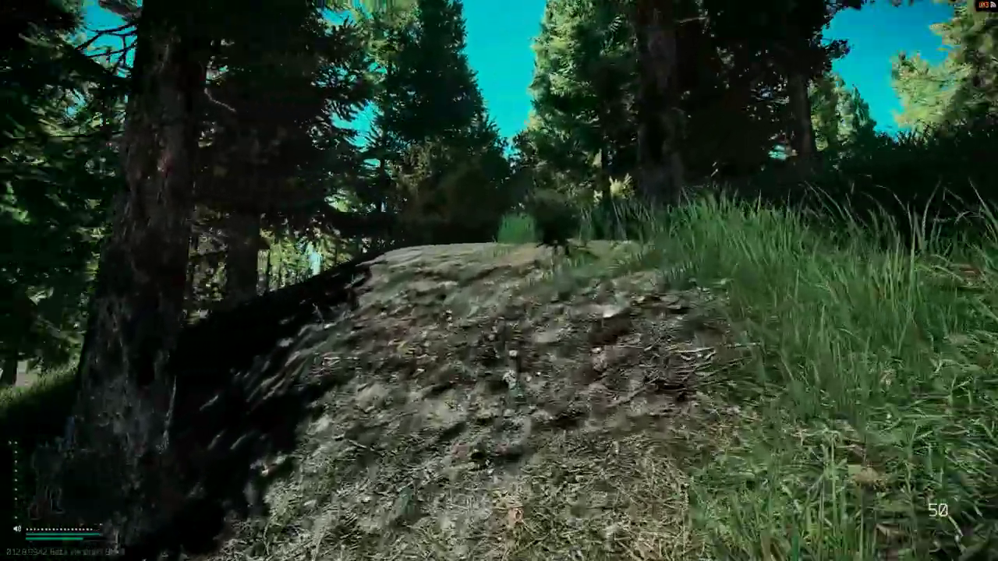
key(w)
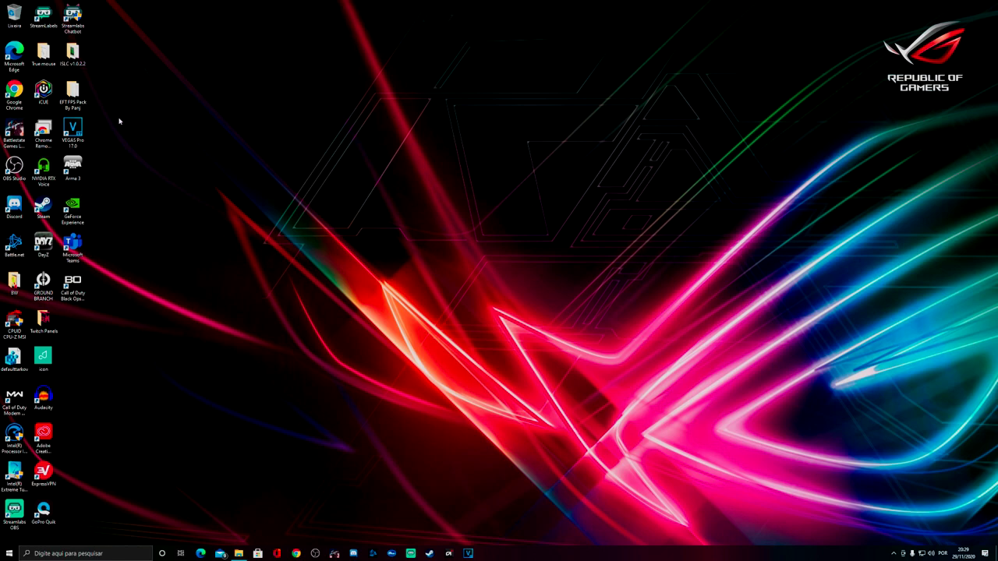
right_click(19, 124)
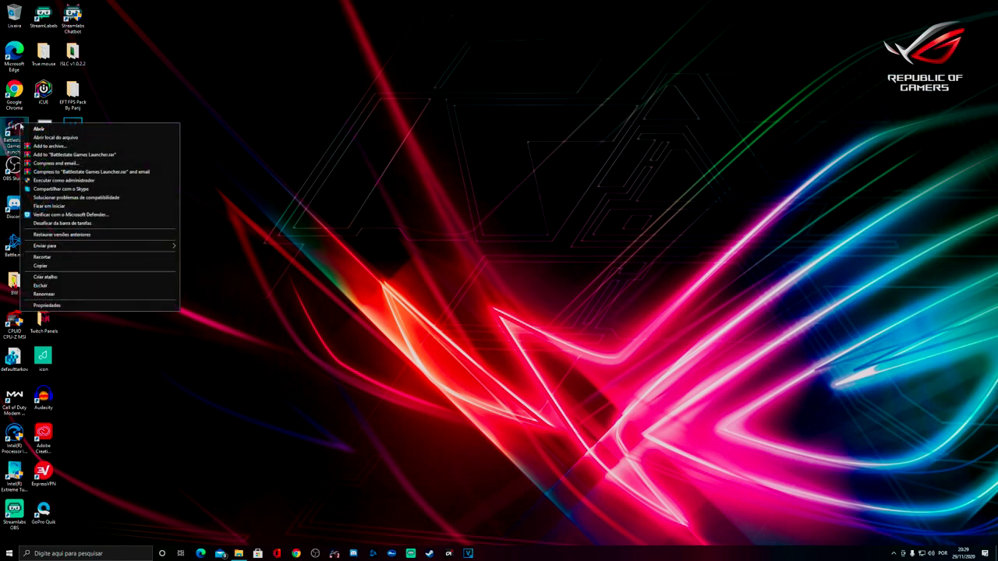
click(100, 305)
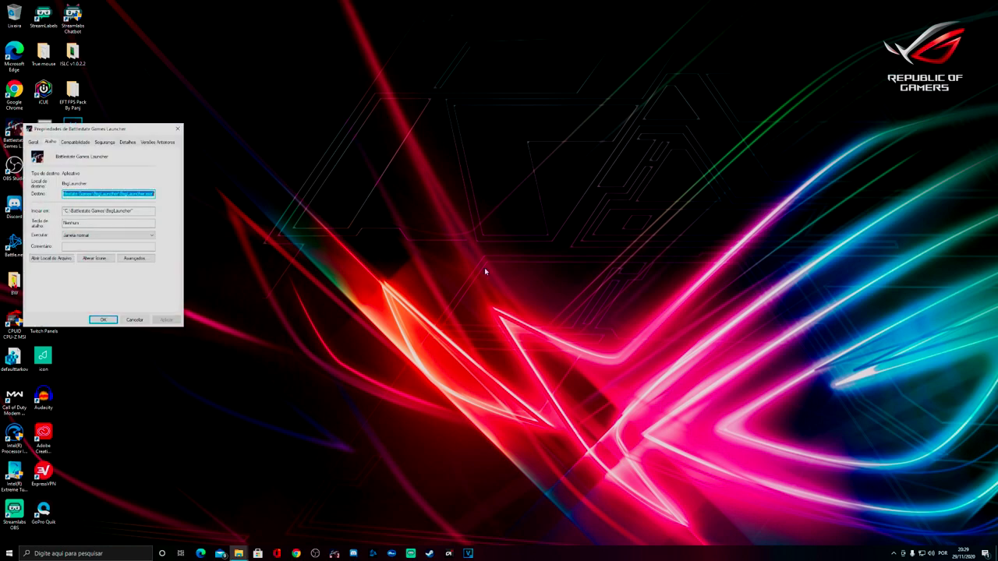
drag(90, 131, 198, 113)
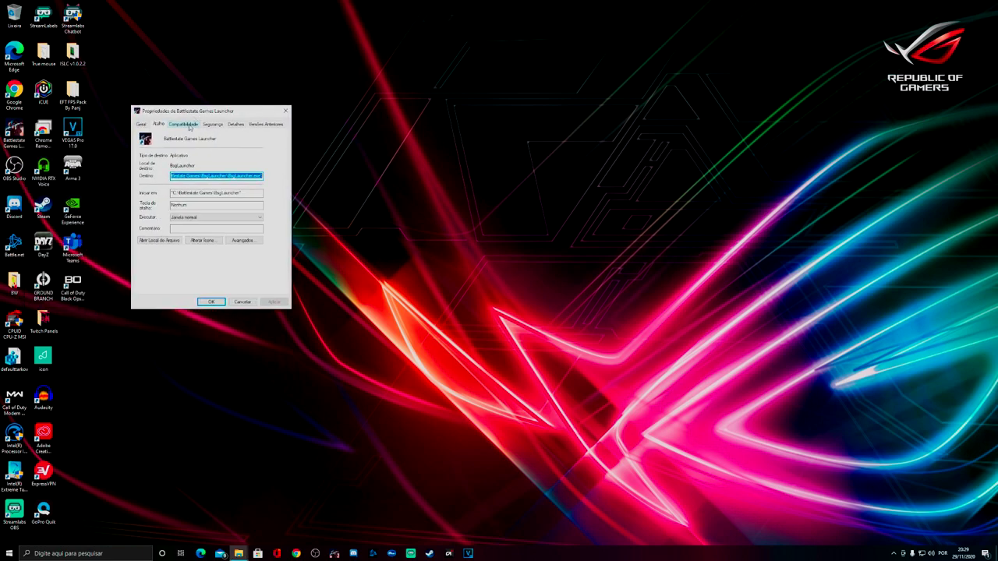
click(184, 124)
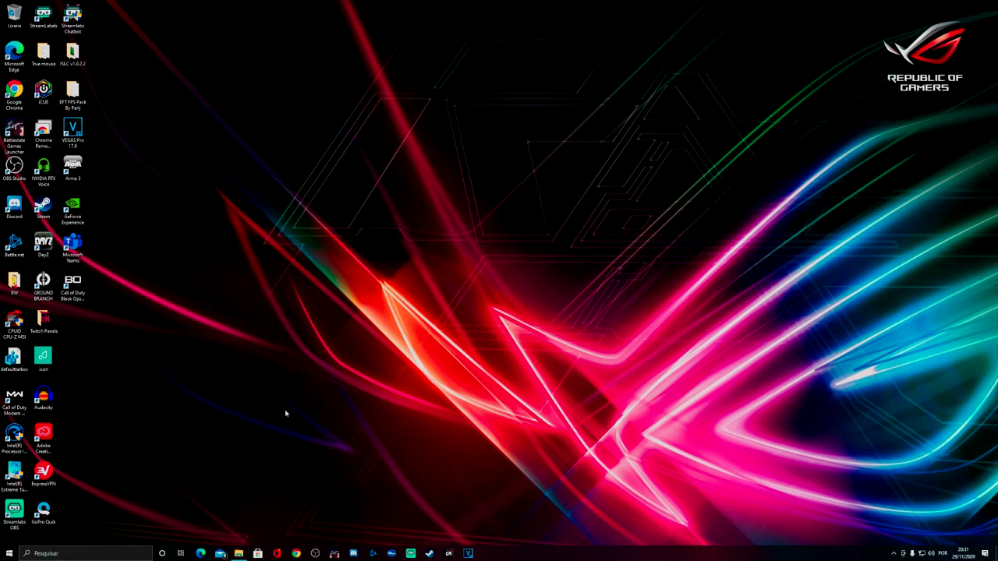
Step: Open File Explorer and browse to Local Disk (C:) > Battlestate Games > EFT (live)
click(238, 554)
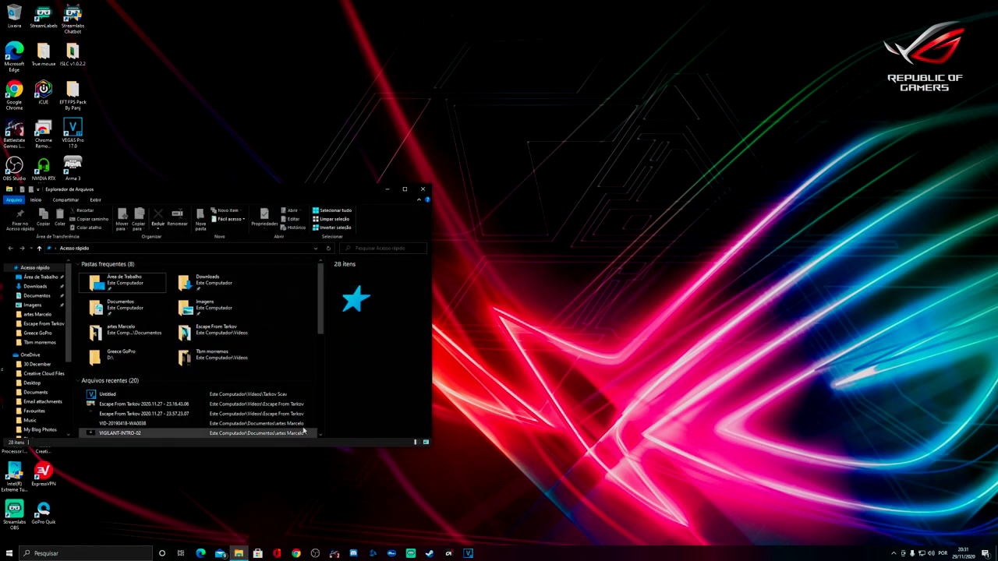
scroll(57, 424, down, 4)
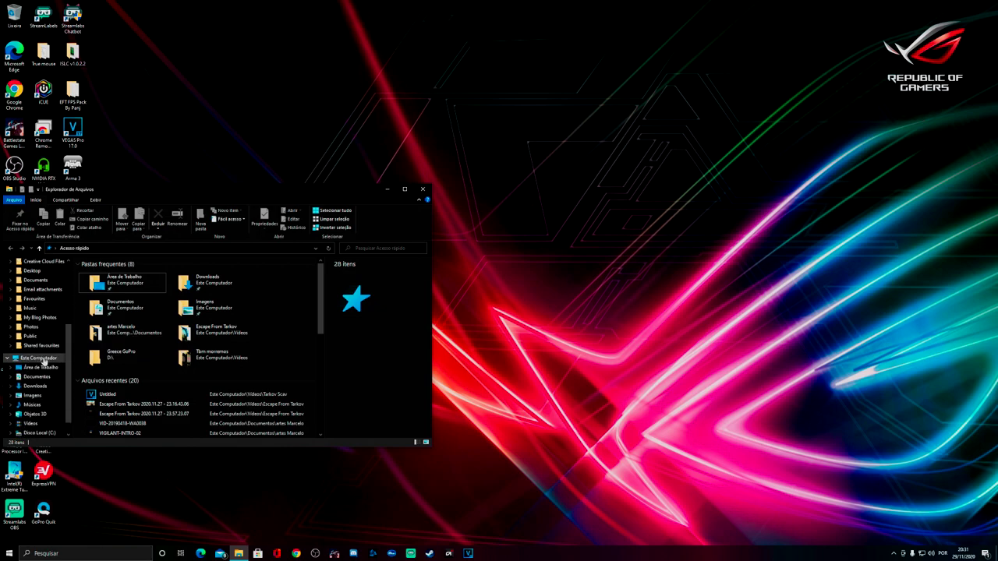
scroll(57, 423, down, 1)
click(51, 416)
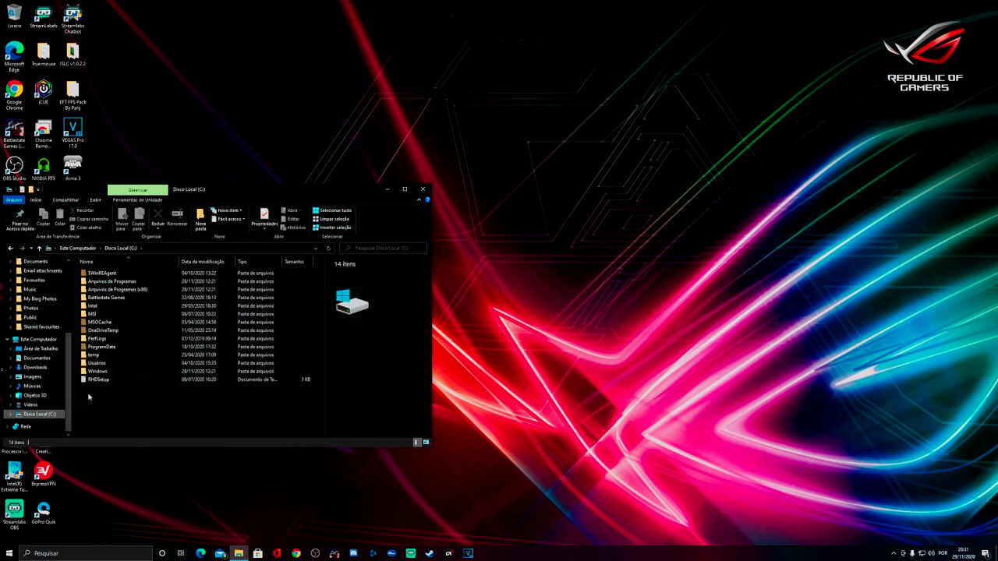
double_click(112, 298)
double_click(109, 286)
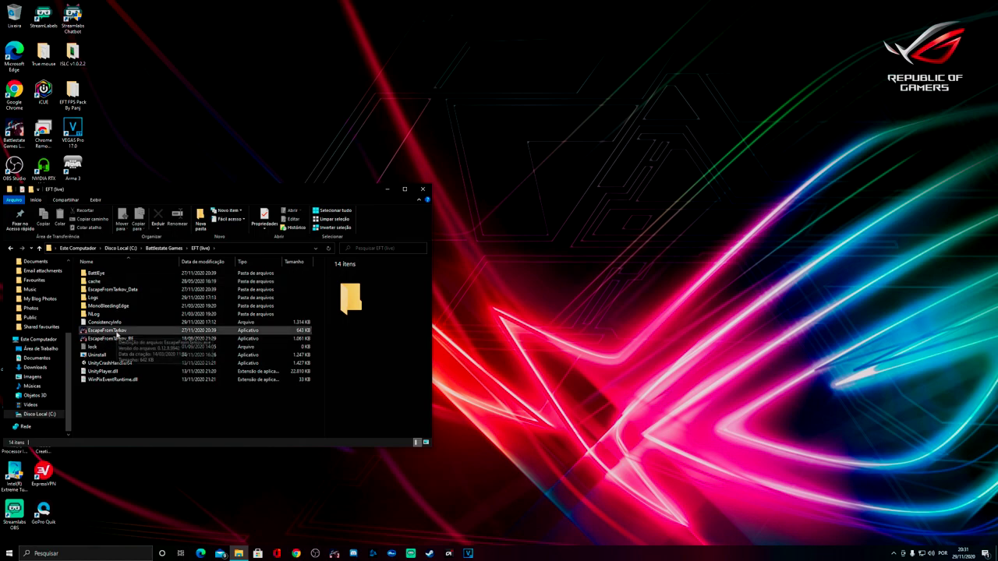
Step: Select the EscapeFromTarkov application and bring up its context menu
right_click(117, 333)
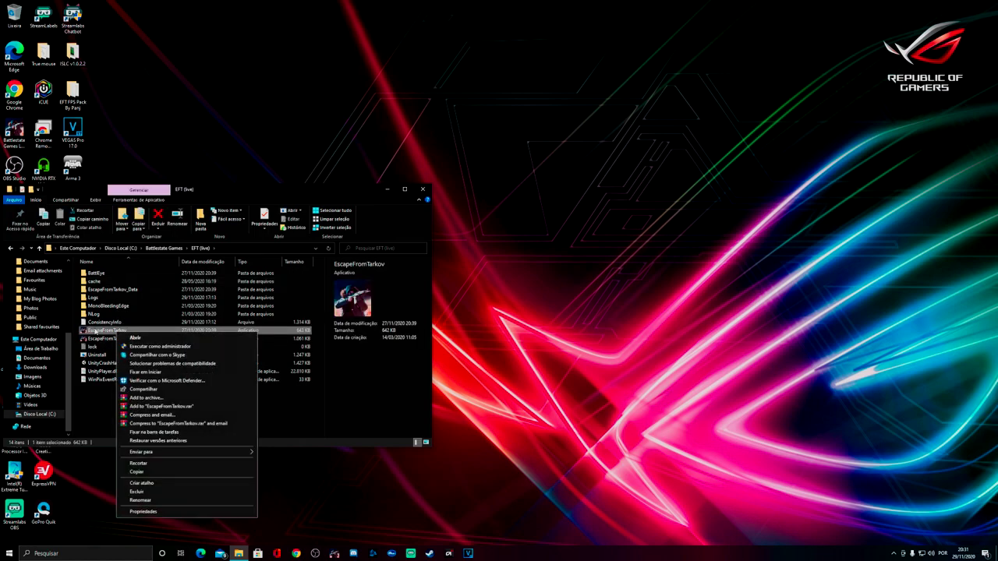
click(107, 332)
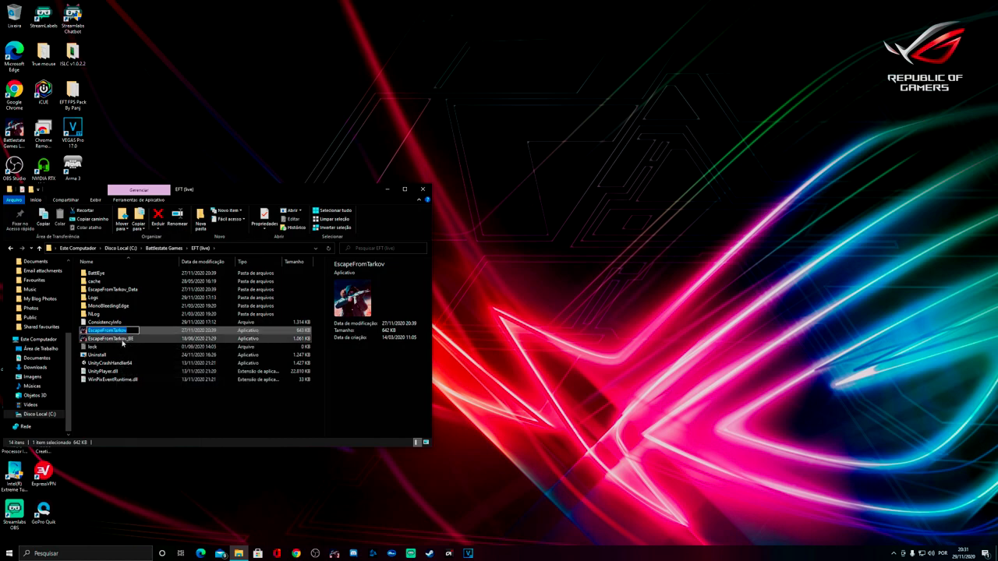
click(125, 340)
click(119, 332)
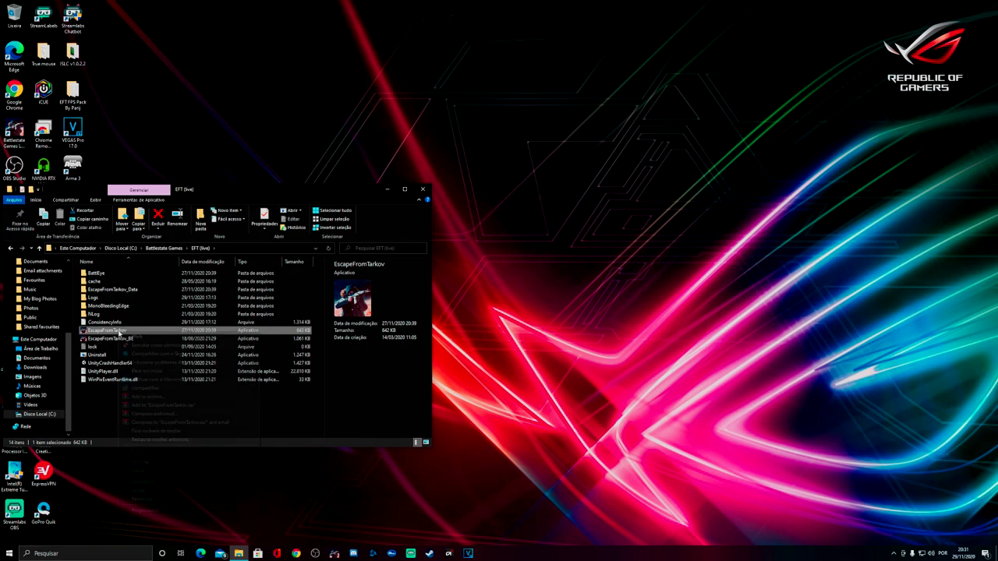
right_click(118, 332)
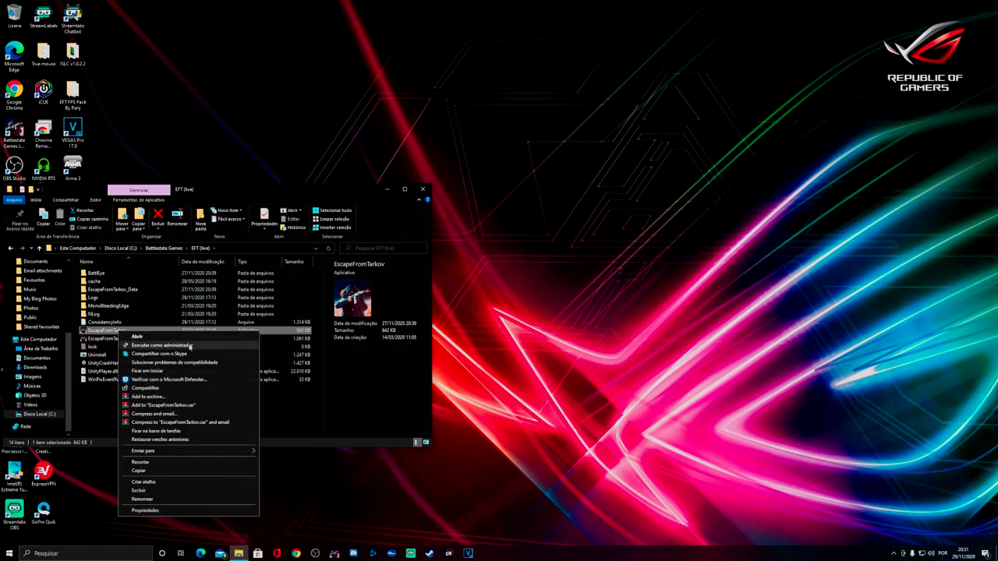
Step: Disable fullscreen optimizations and override high-DPI scaling for EscapeFromTarkov, then close Explorer
click(158, 510)
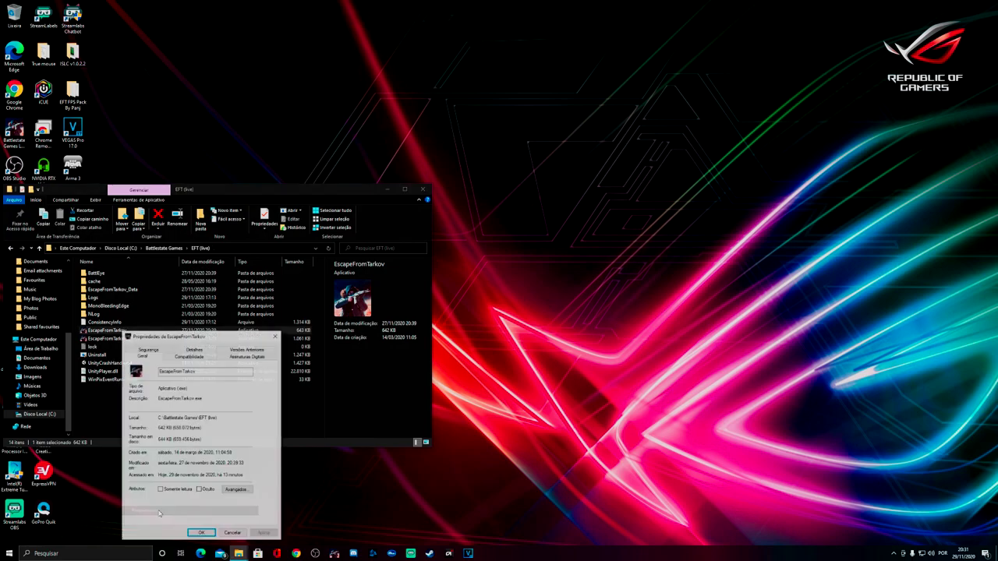
click(201, 357)
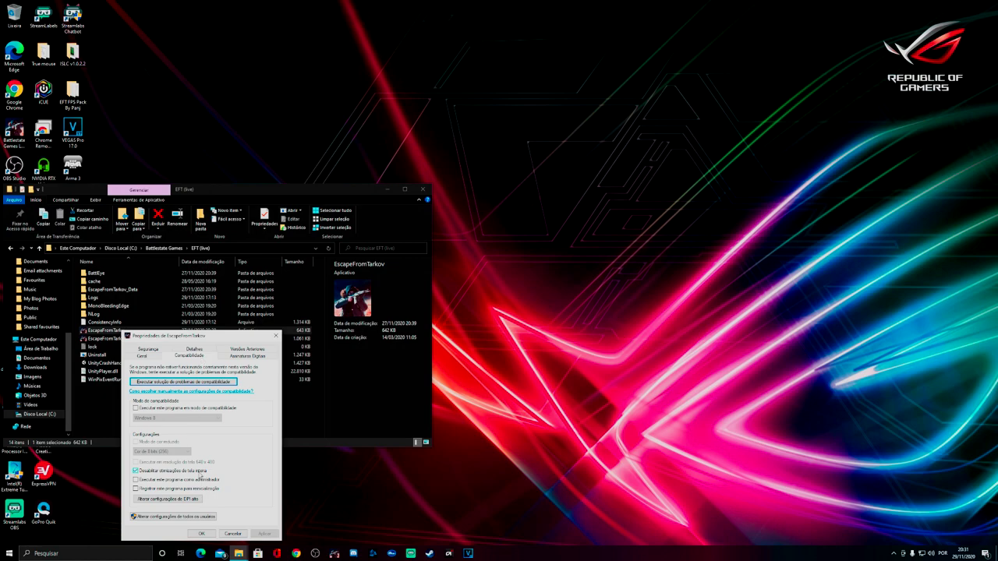
click(136, 471)
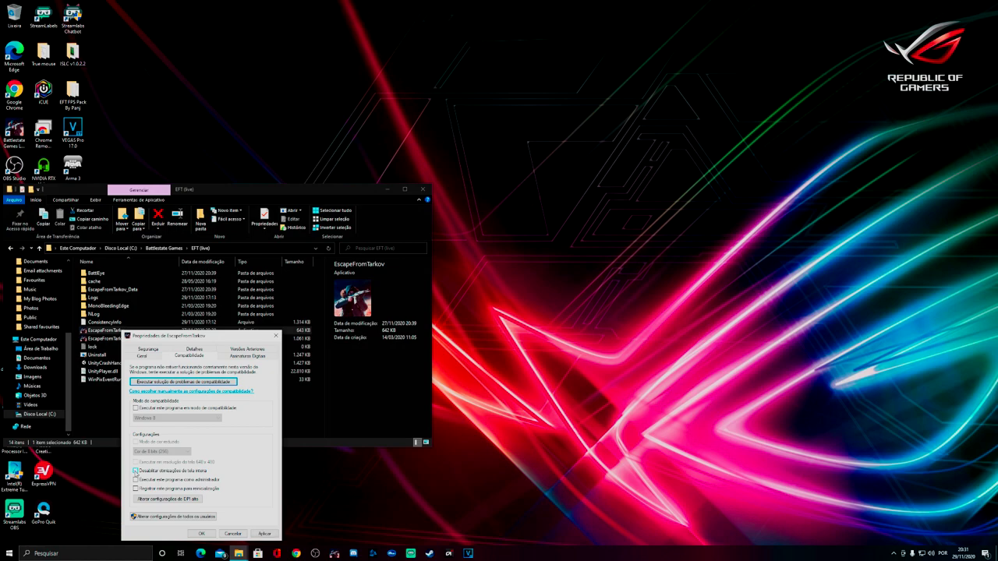
click(170, 500)
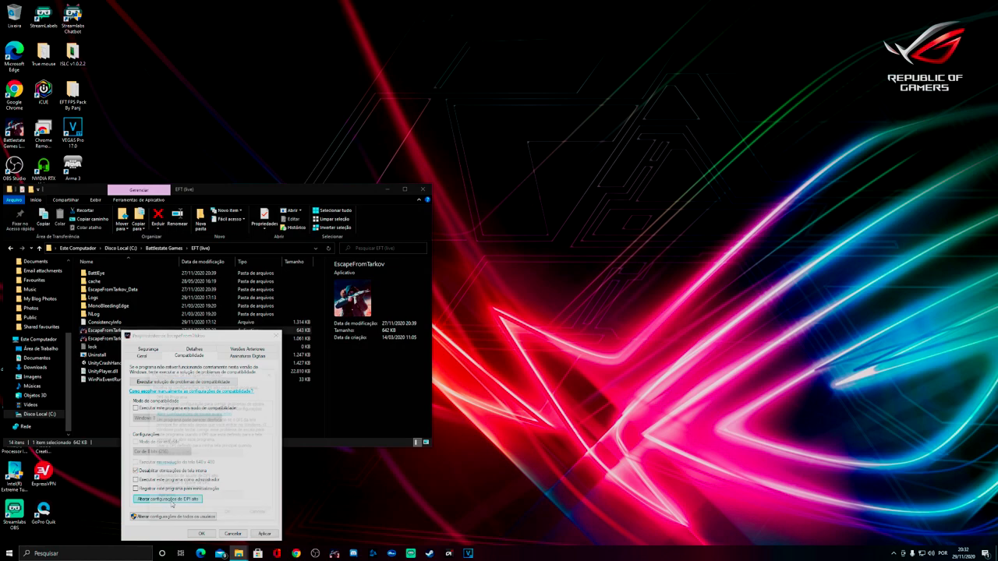
click(179, 488)
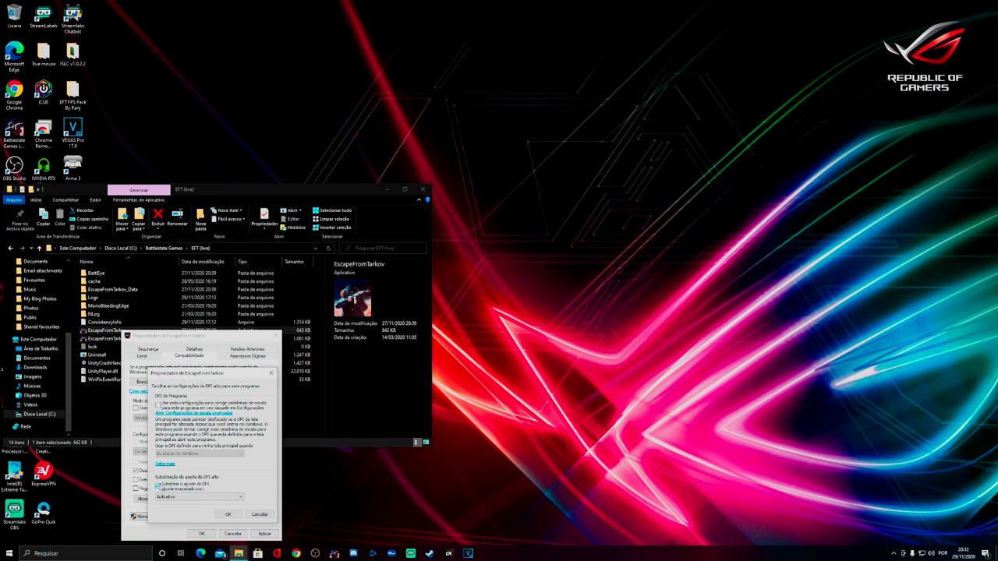
click(228, 514)
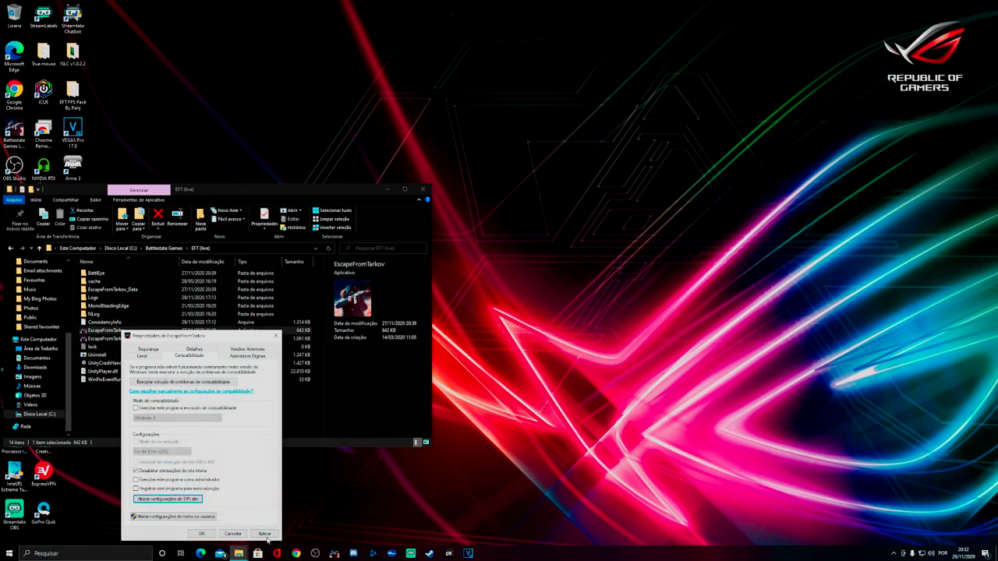
click(201, 534)
click(423, 189)
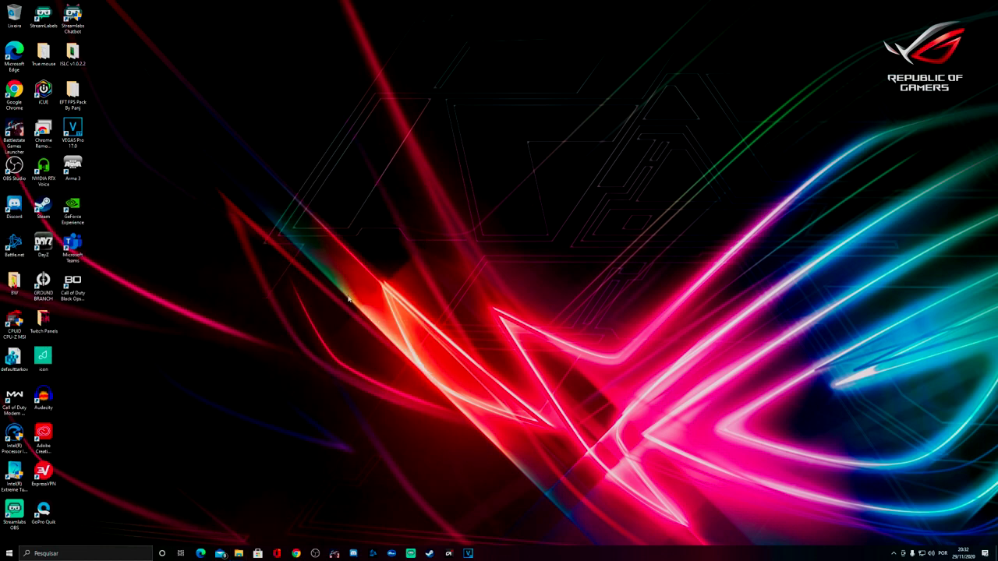
Step: Open NVIDIA Control Panel from the tray and set image preview to my preference, slider at Desempenho
click(893, 554)
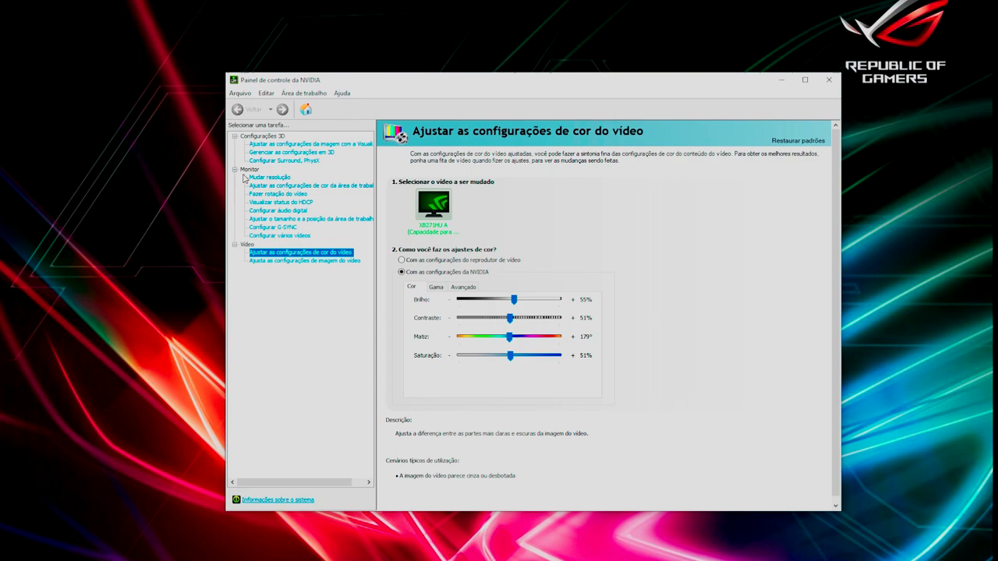
click(275, 144)
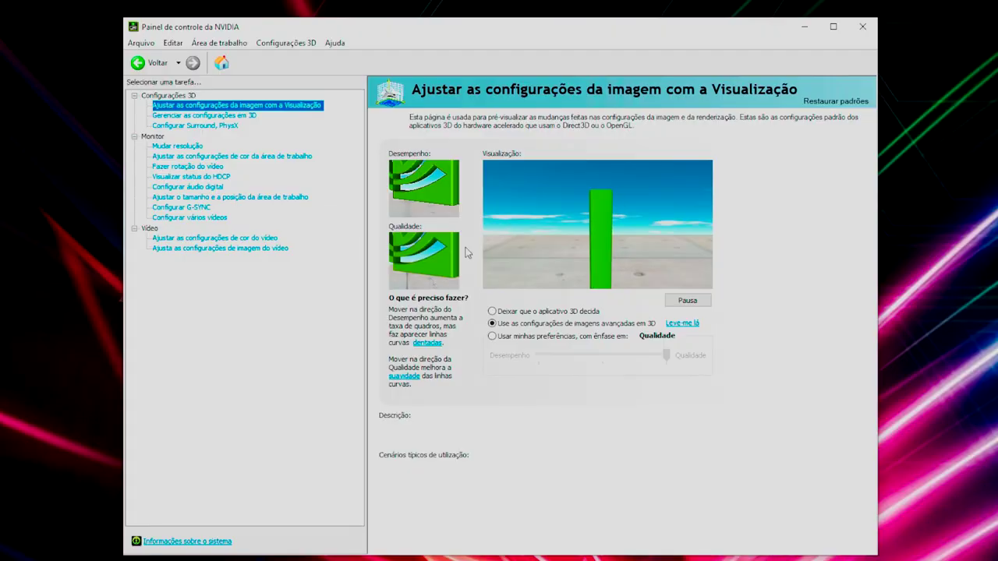
click(511, 338)
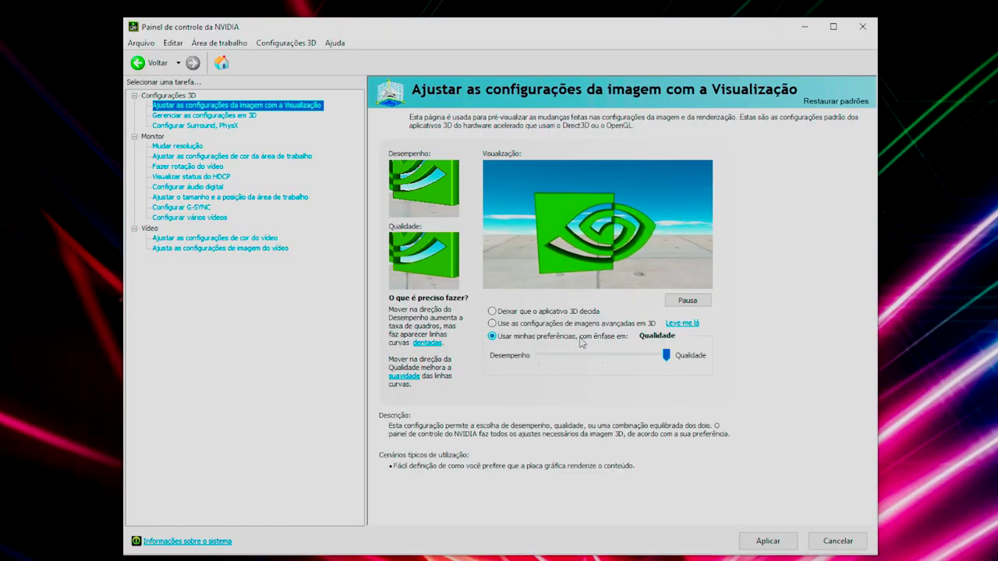
click(537, 324)
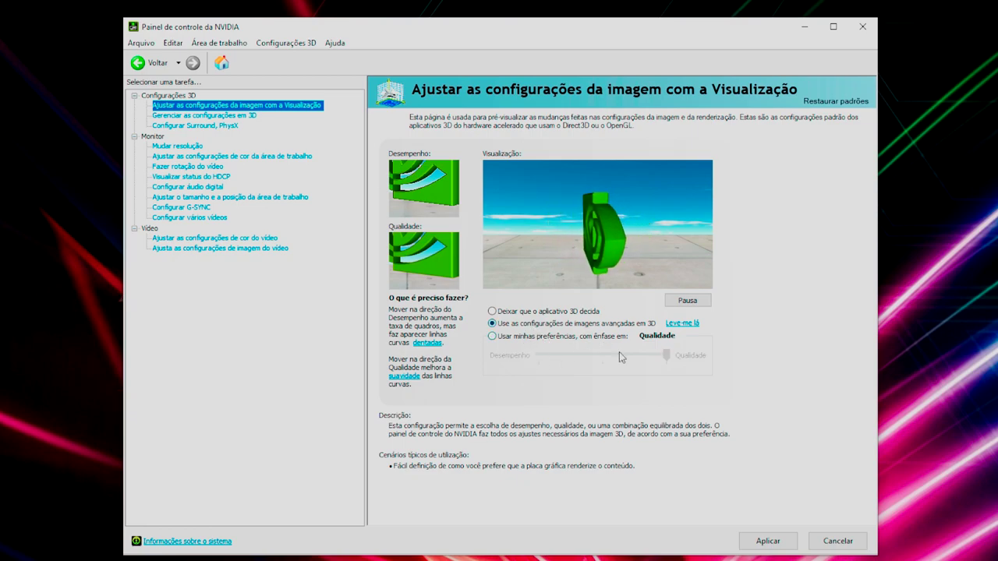
click(523, 337)
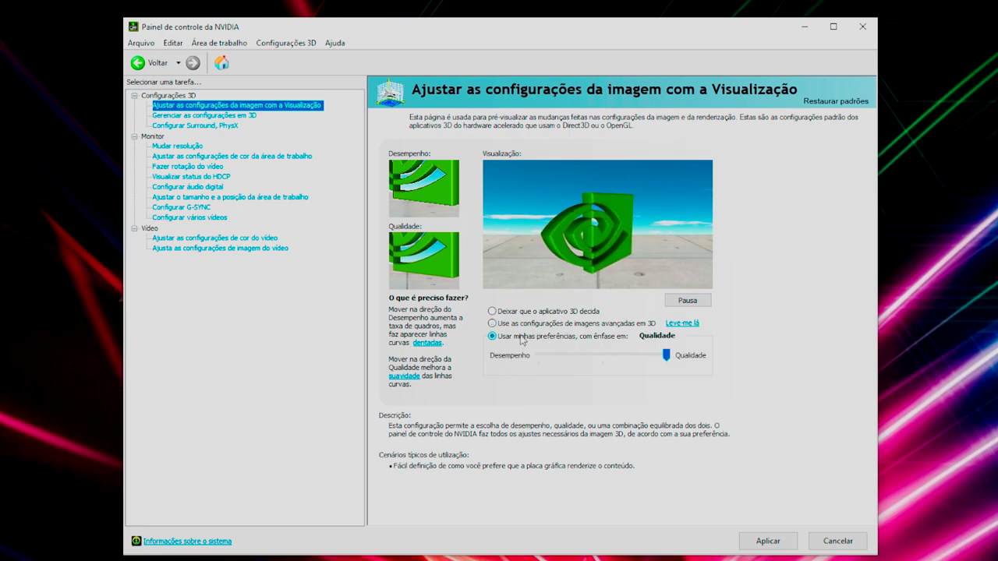
drag(666, 356, 538, 358)
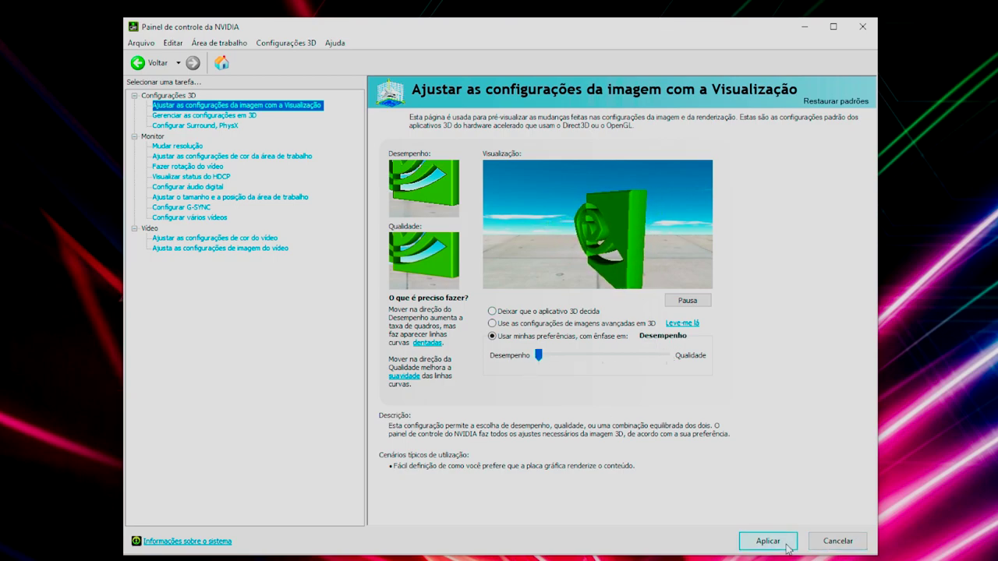
click(209, 117)
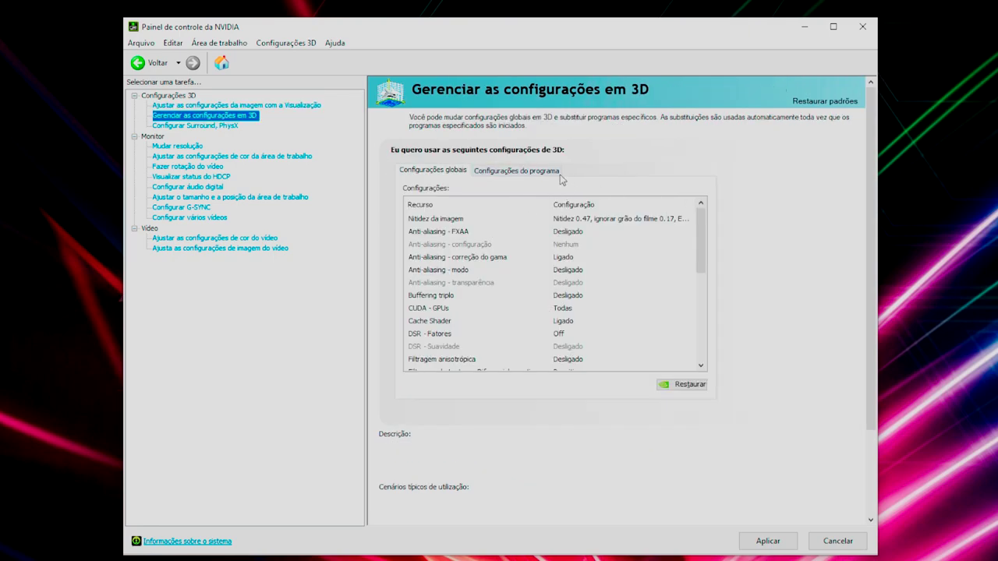
click(535, 172)
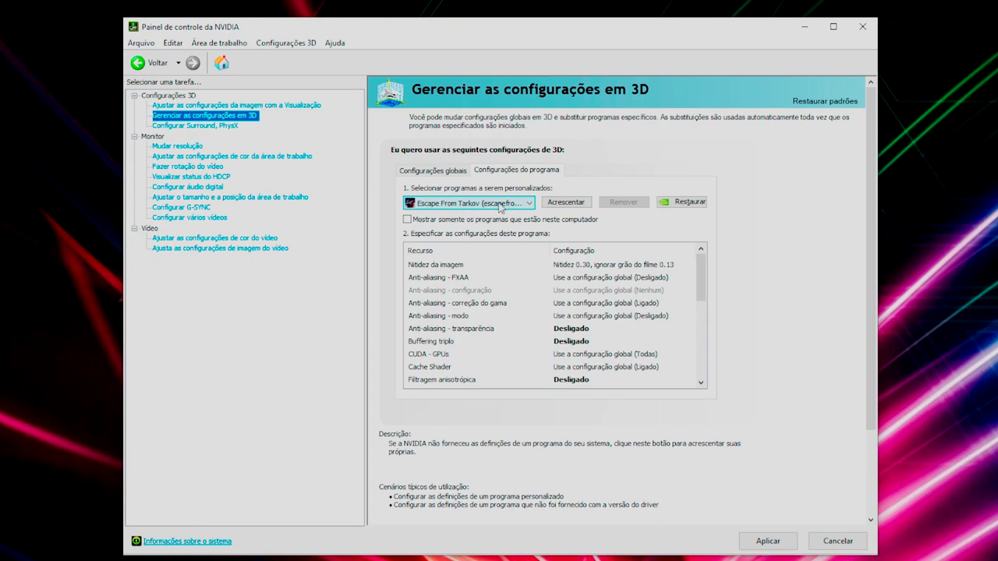
click(584, 202)
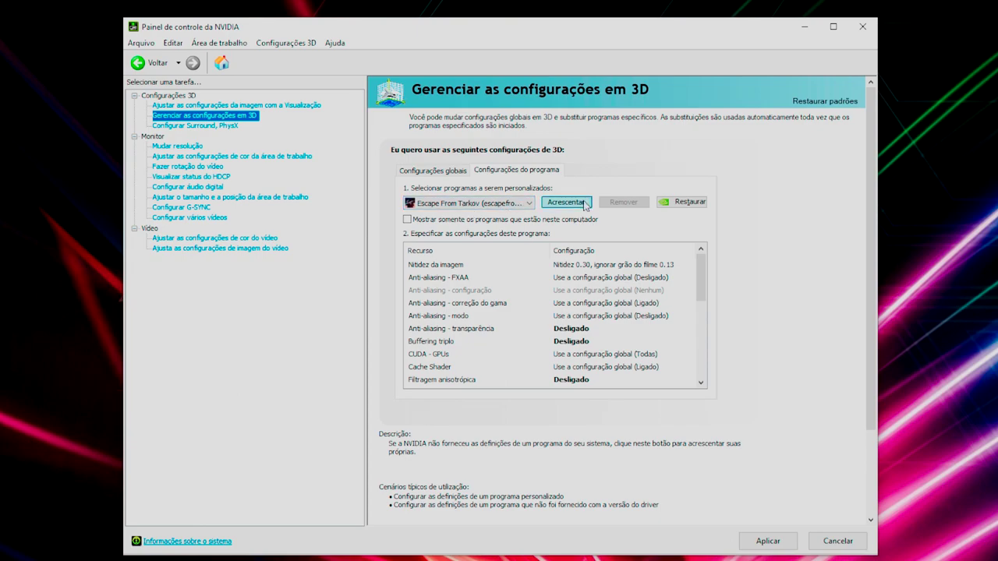
scroll(436, 290, down, 4)
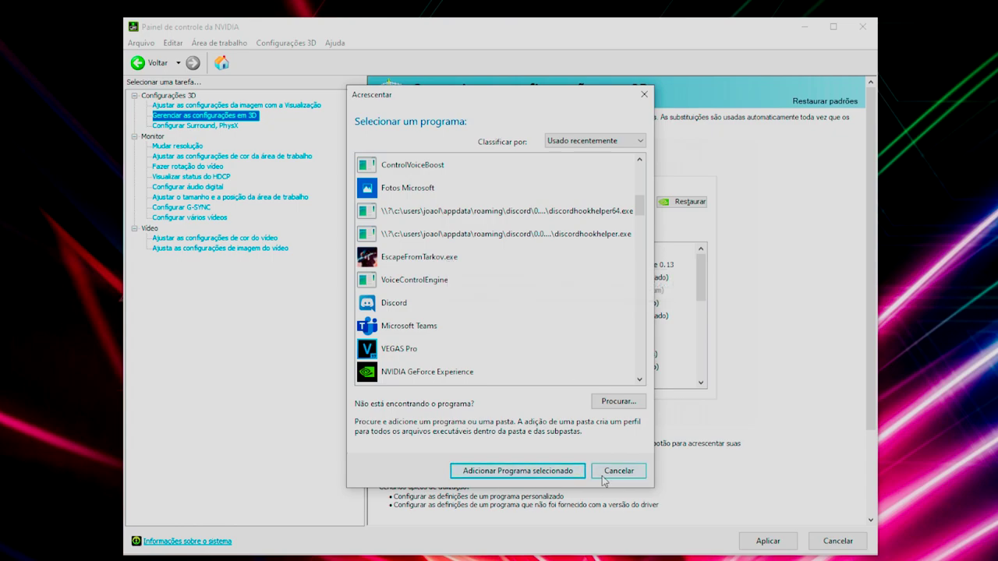
click(644, 99)
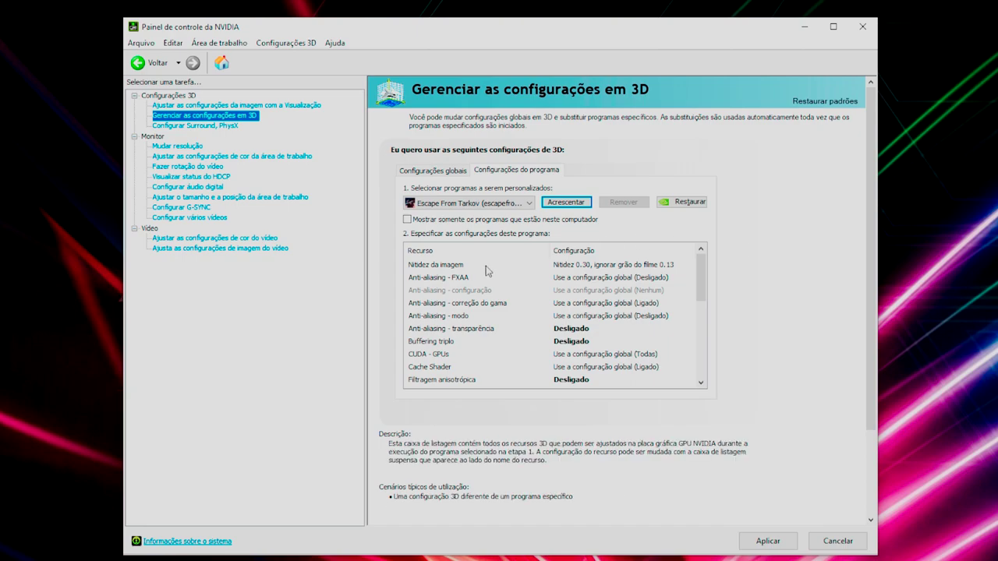
scroll(455, 269, down, 8)
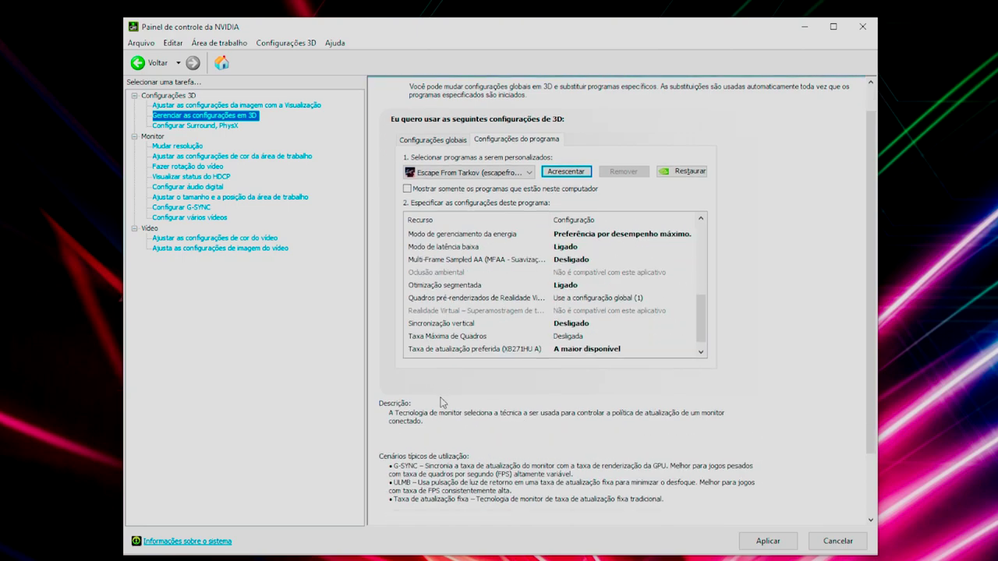
scroll(455, 324, up, 8)
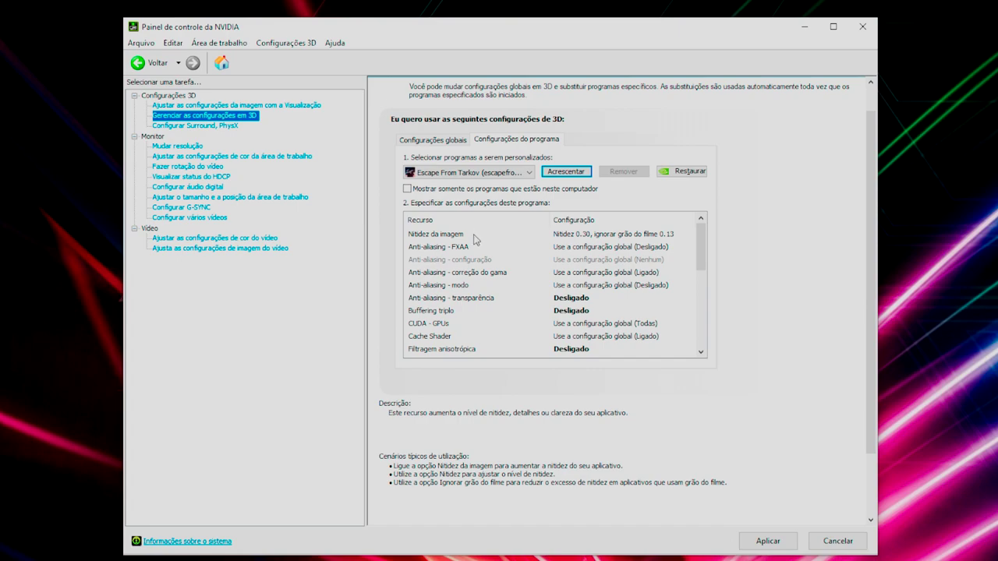
Step: Leave Tarkov's image sharpening at 0.30 and 0.13, and turn FXAA Desligado
click(578, 236)
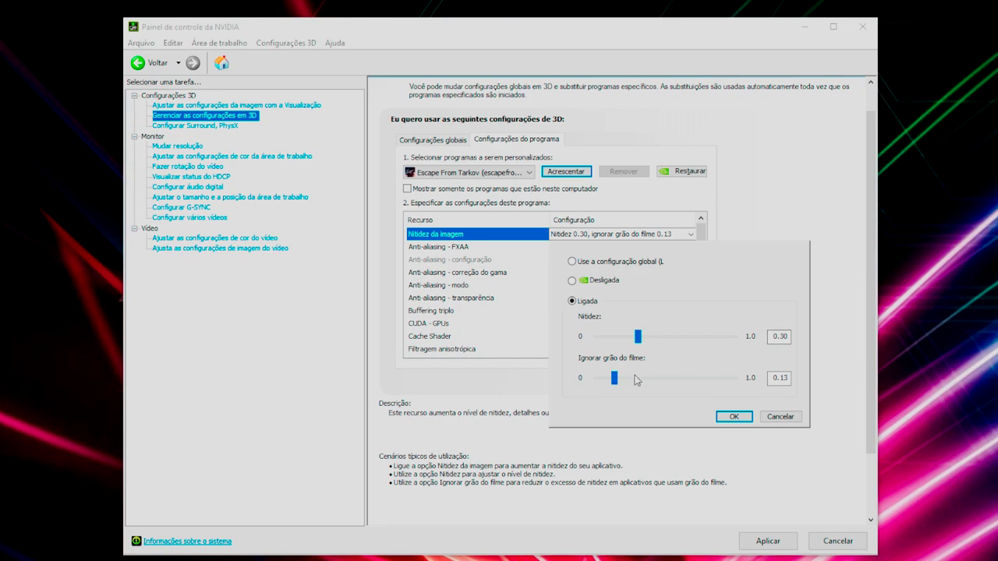
click(725, 416)
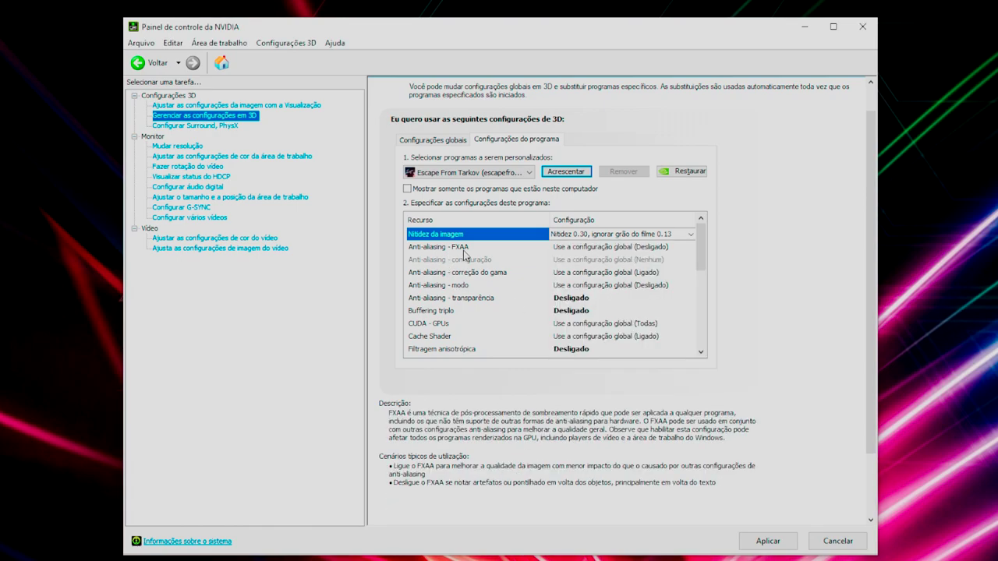
click(598, 248)
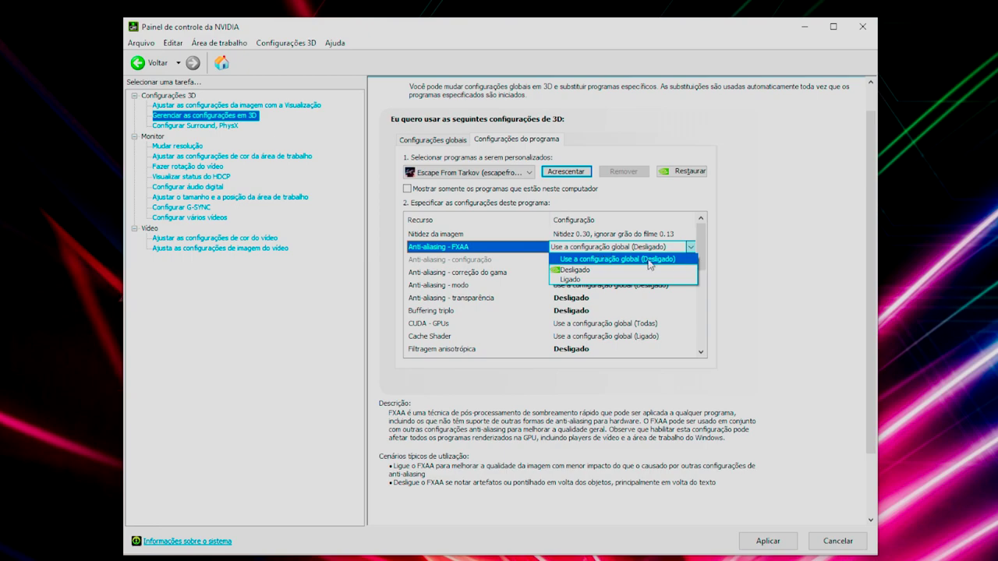
click(793, 268)
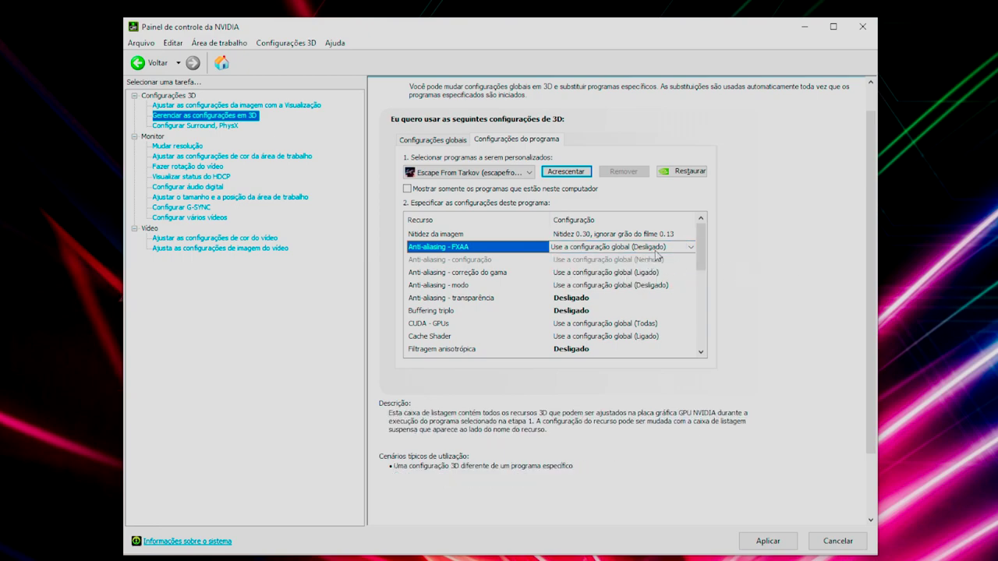
click(658, 248)
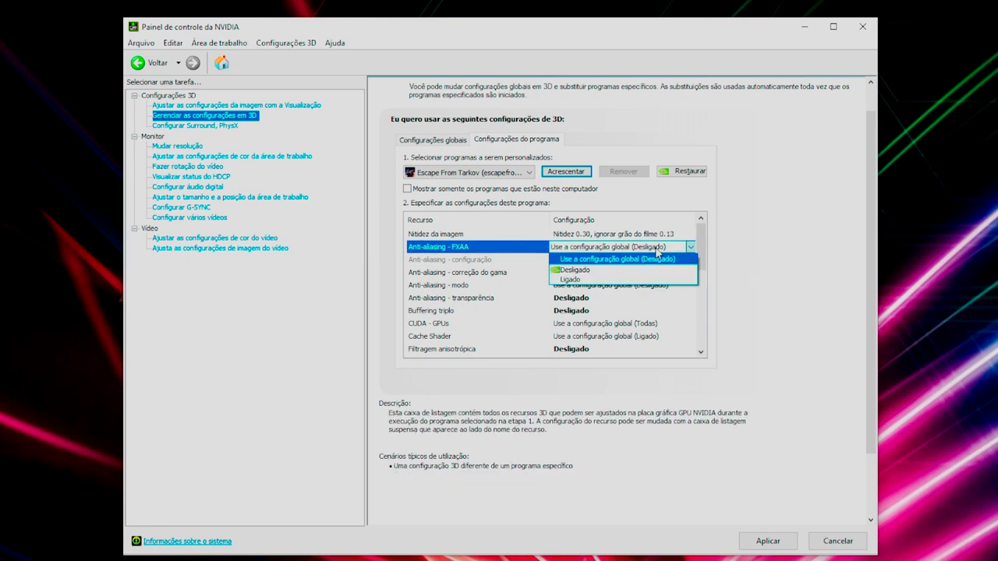
click(584, 270)
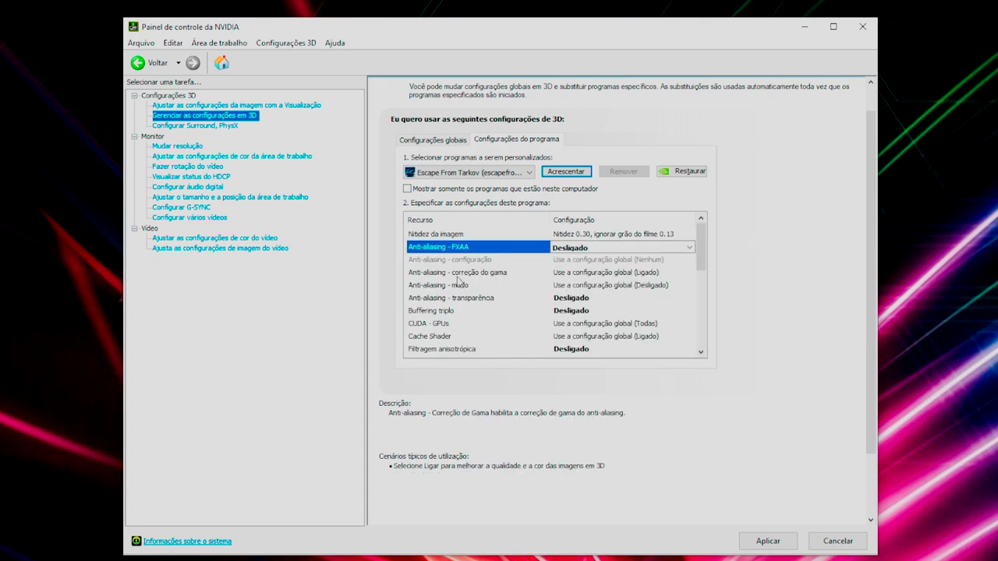
Step: Turn antialiasing gamma correction Ligado and antialiasing mode Desligado
click(604, 272)
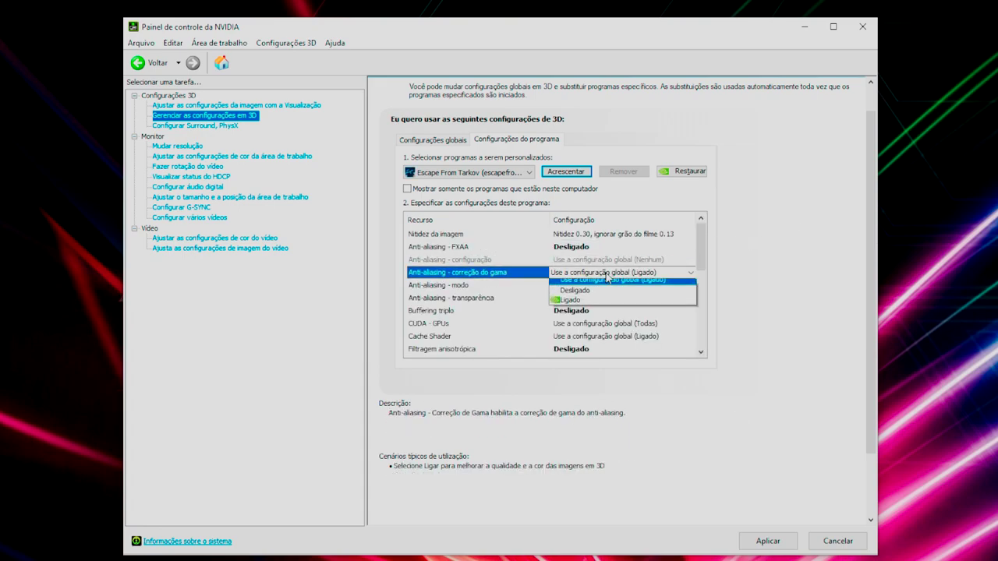
click(576, 304)
mouse_move(442, 288)
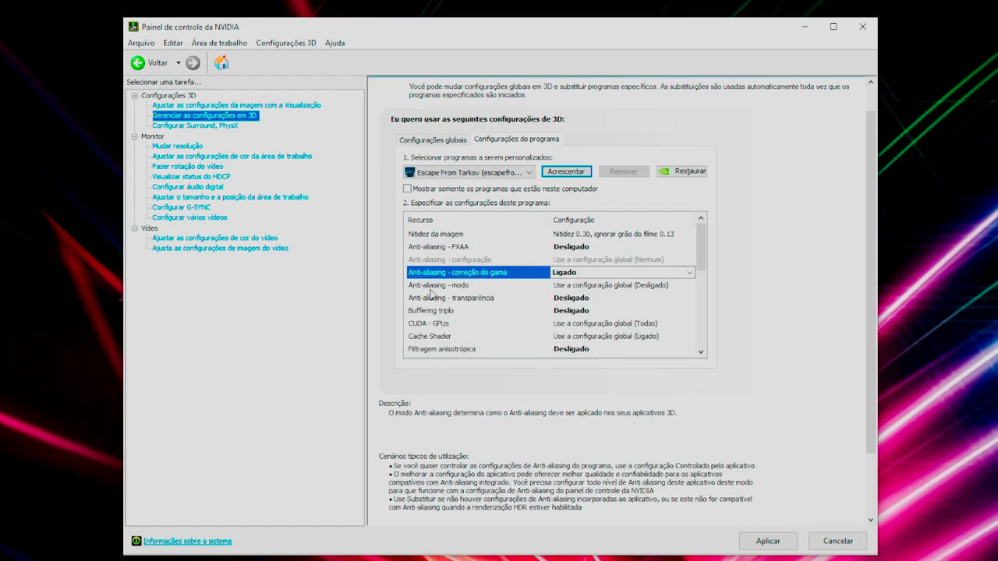
click(583, 286)
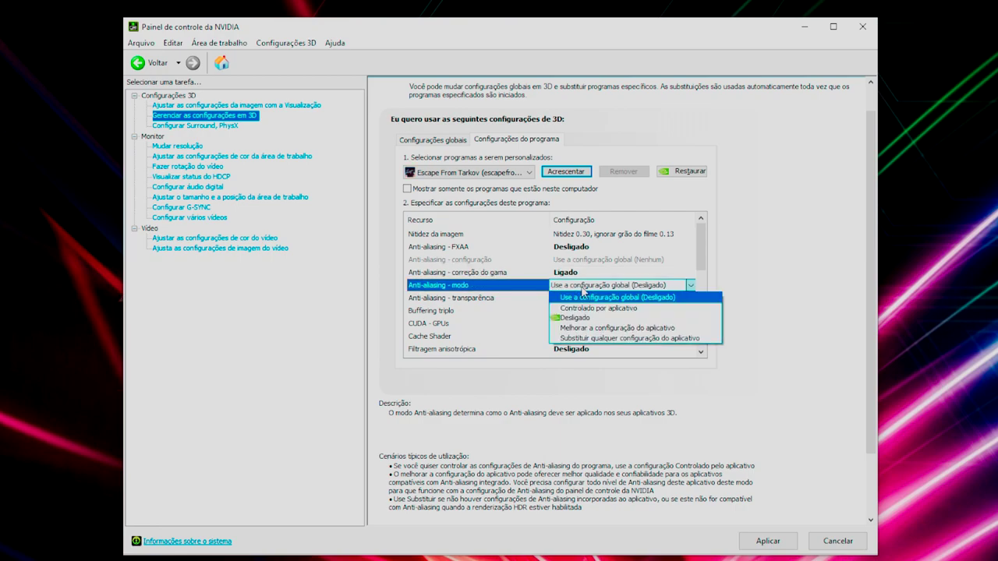
click(575, 317)
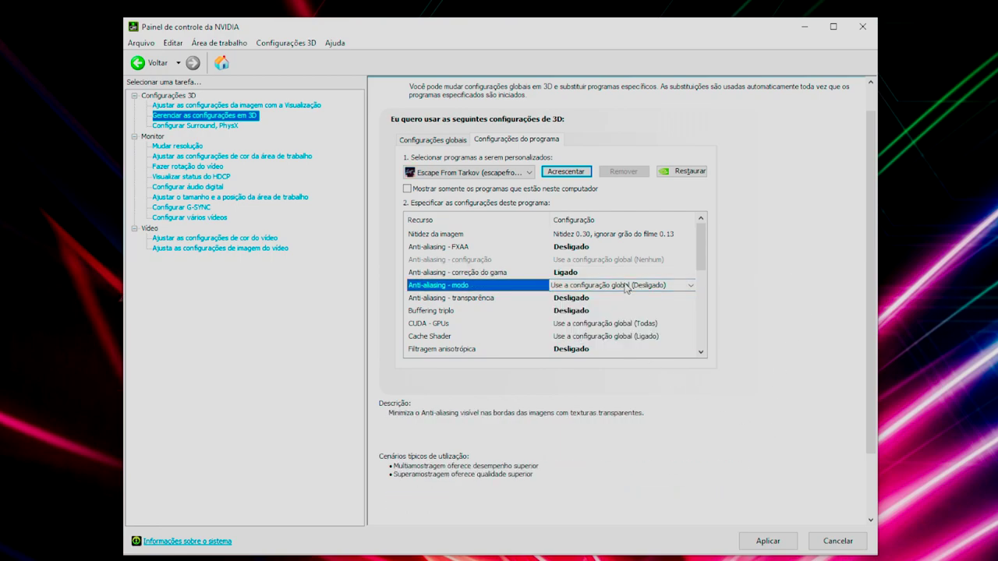
Step: Keep antialiasing transparency and triple buffering both off
click(565, 305)
click(564, 300)
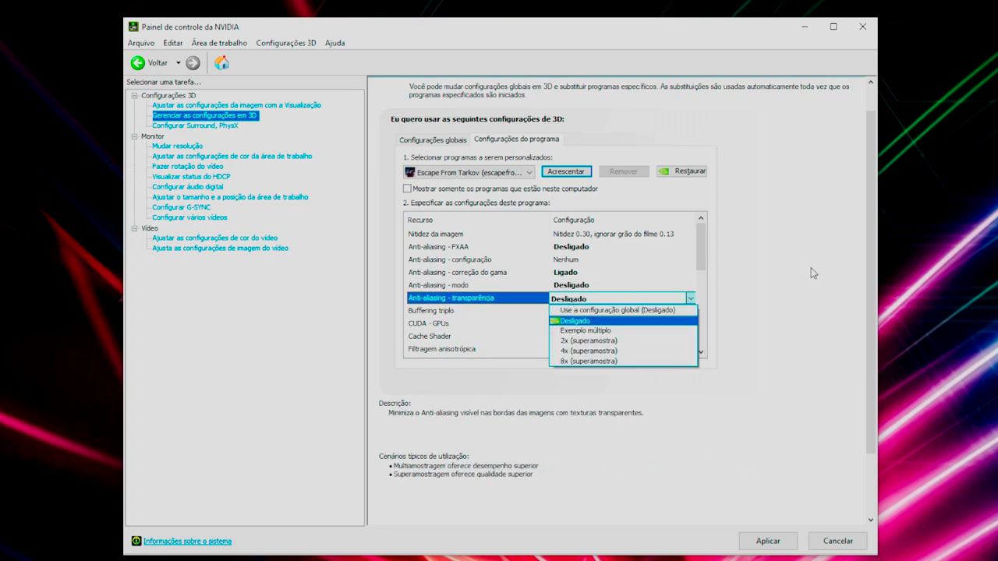
click(569, 321)
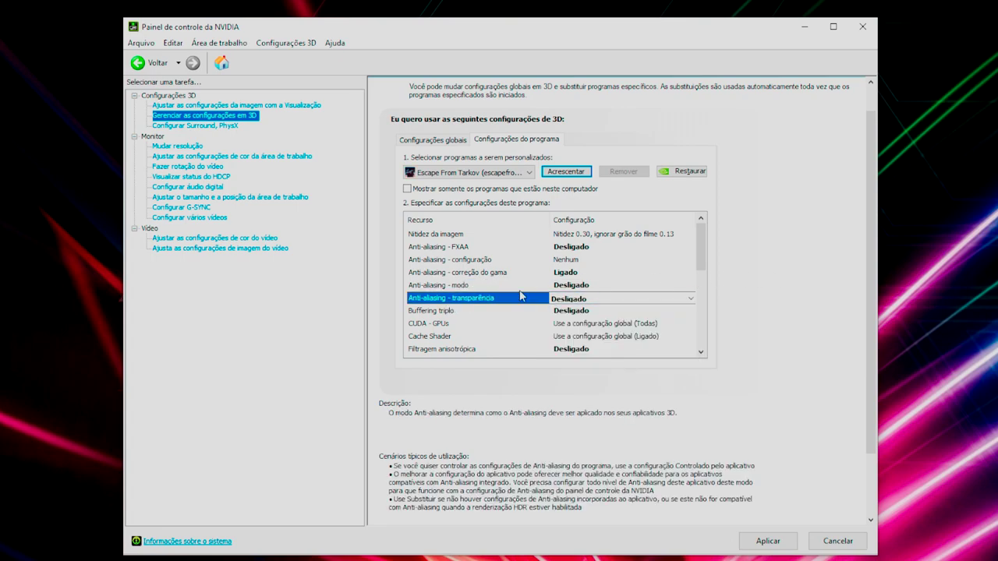
click(568, 312)
click(567, 314)
click(569, 316)
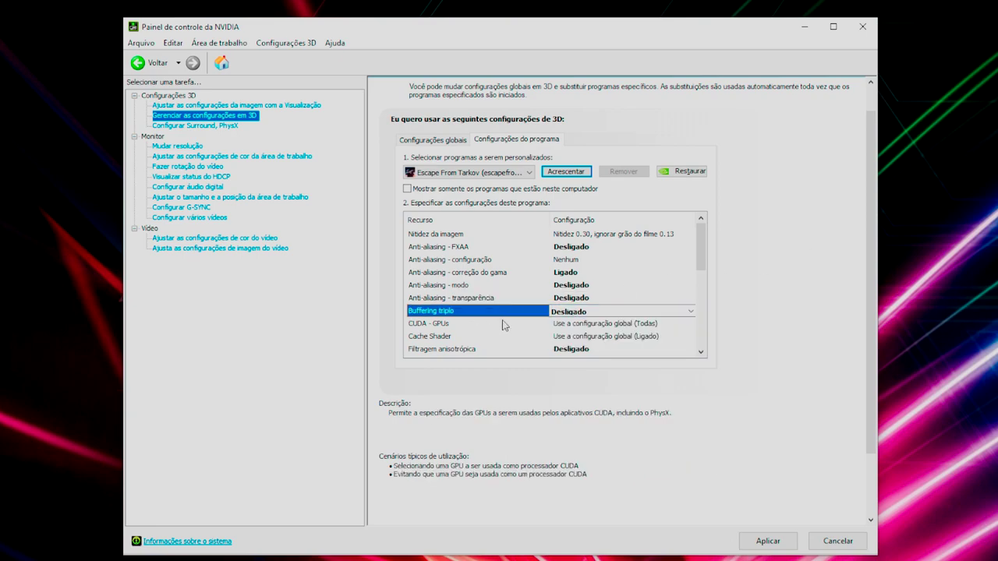
Step: Set CUDA - GPUs to use only the GeForce RTX 2070
click(587, 323)
click(589, 324)
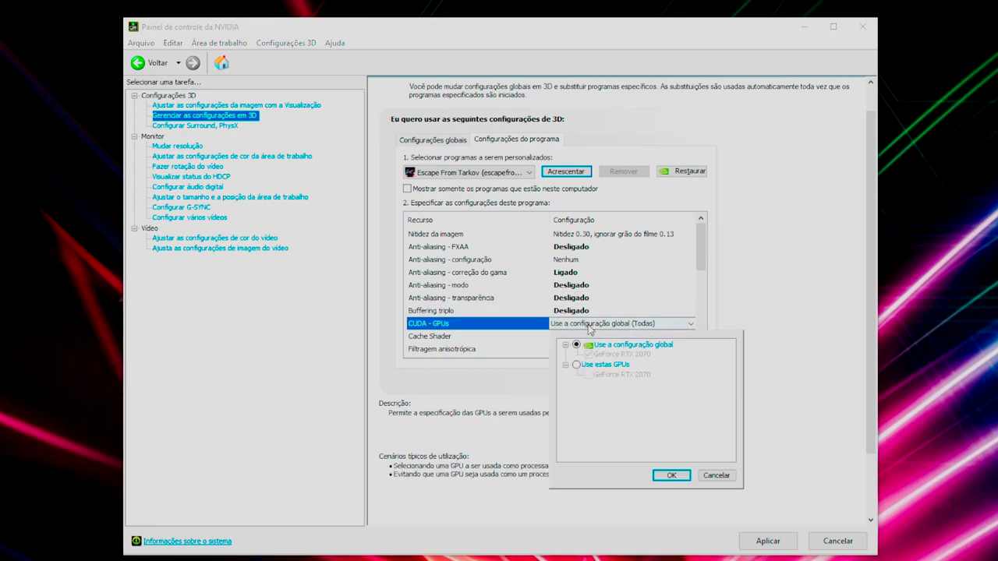
click(587, 368)
click(577, 365)
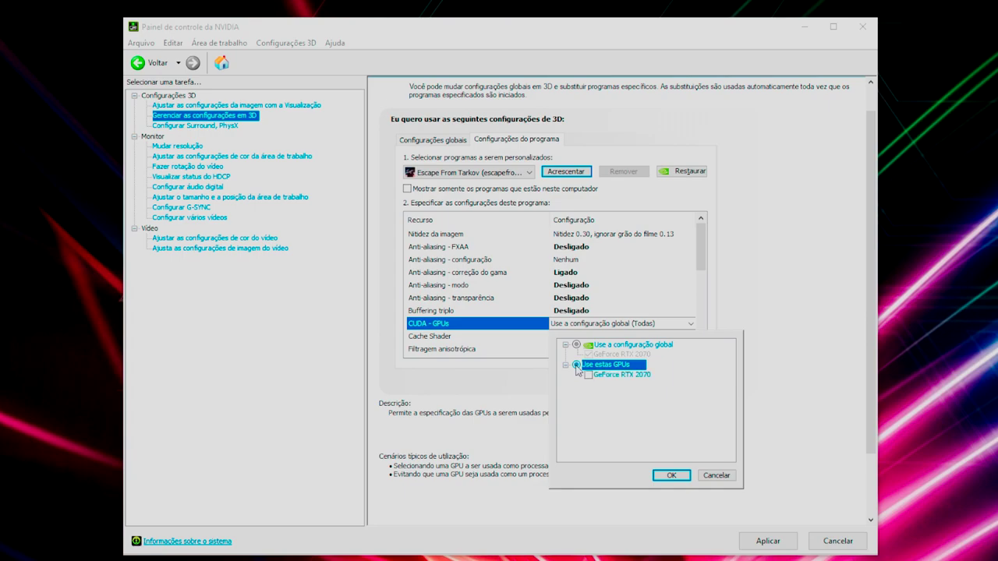
click(590, 376)
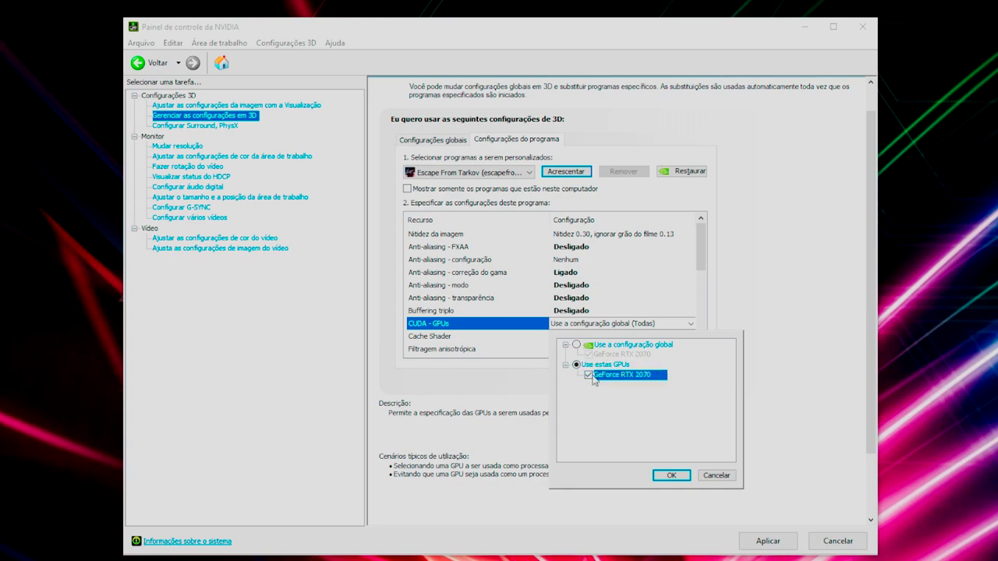
click(669, 475)
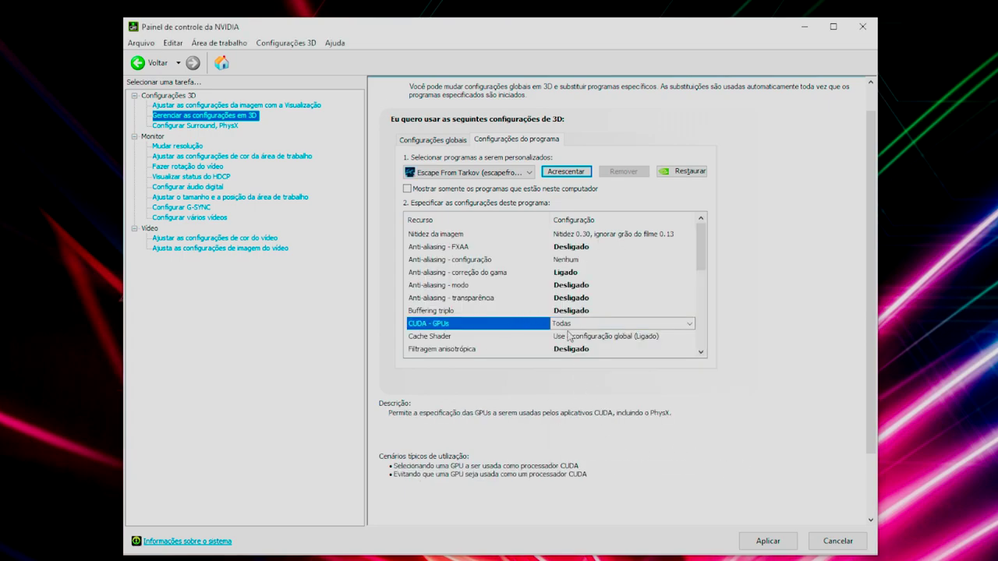
Step: Turn Shader Cache Ligado and keep anisotropic filtering off
scroll(450, 327, down, 1)
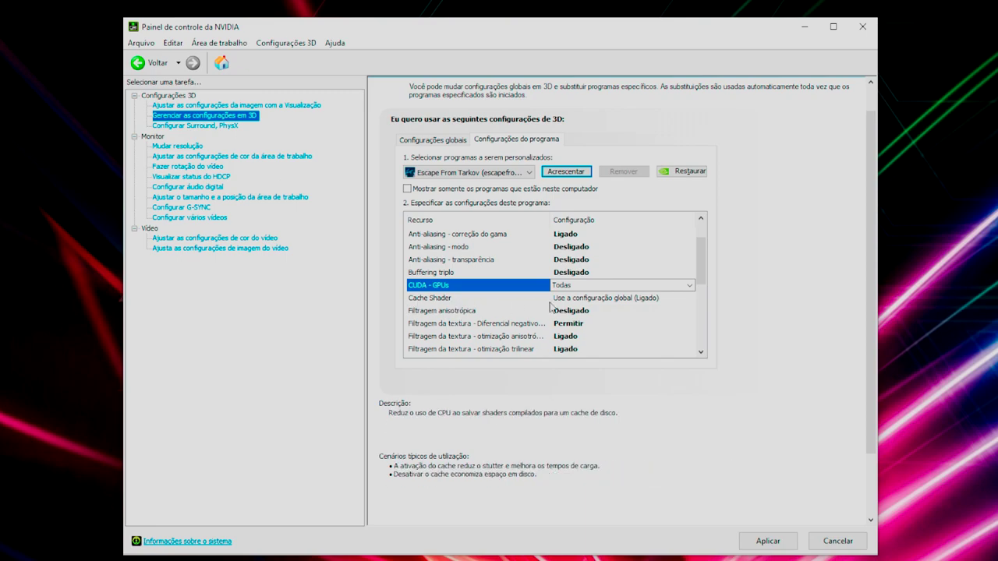
click(611, 306)
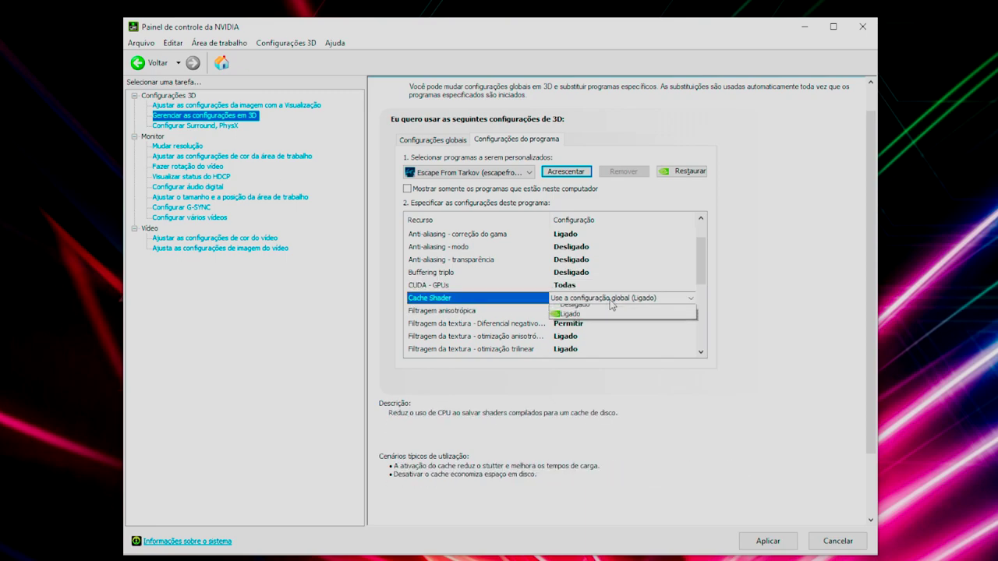
click(561, 336)
scroll(562, 338, up, 1)
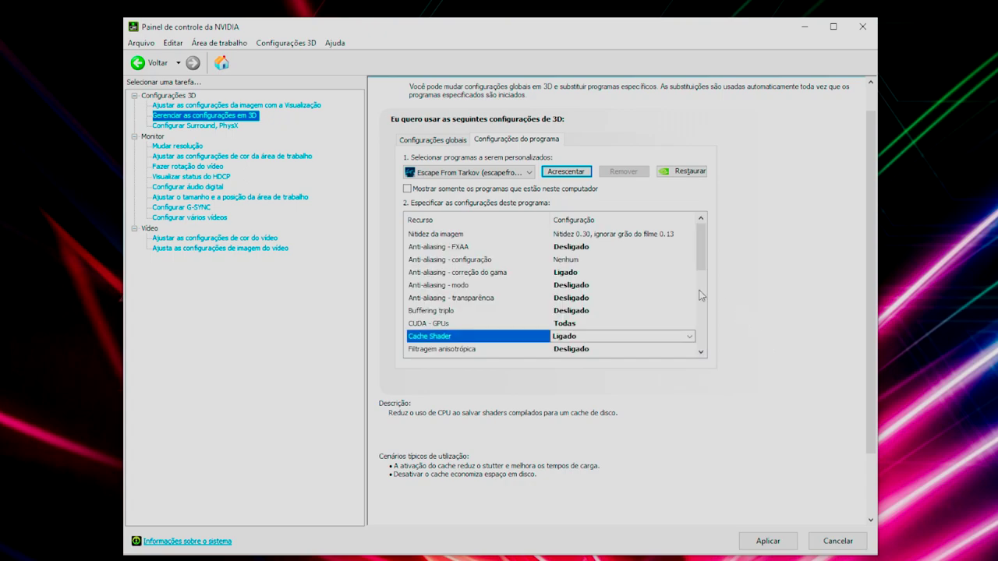
scroll(641, 312, down, 1)
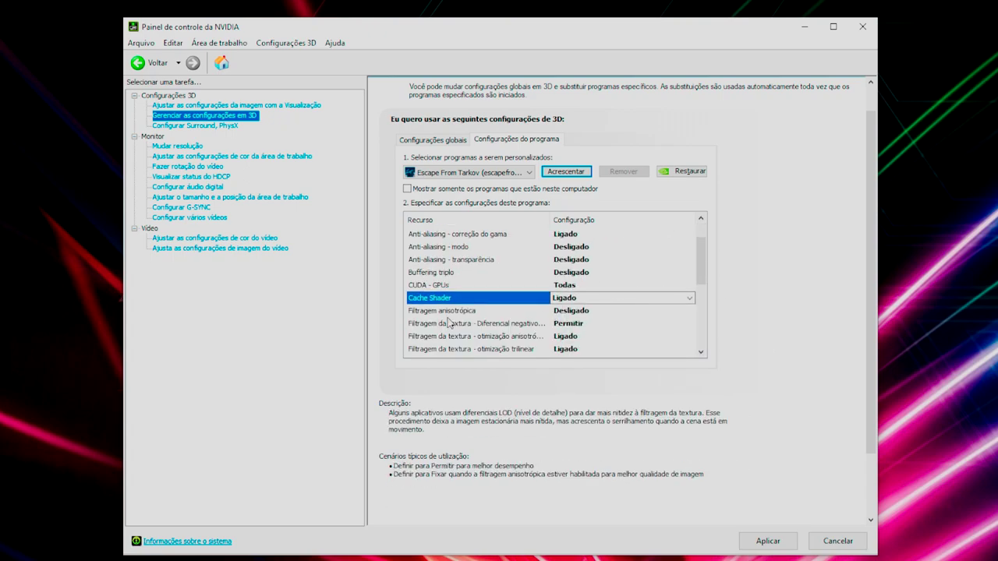
click(570, 312)
click(780, 284)
Step: Keep negative LOD bias at Permitir, anisotropic sample optimization on, and texture quality Alto desempenho
scroll(499, 319, down, 1)
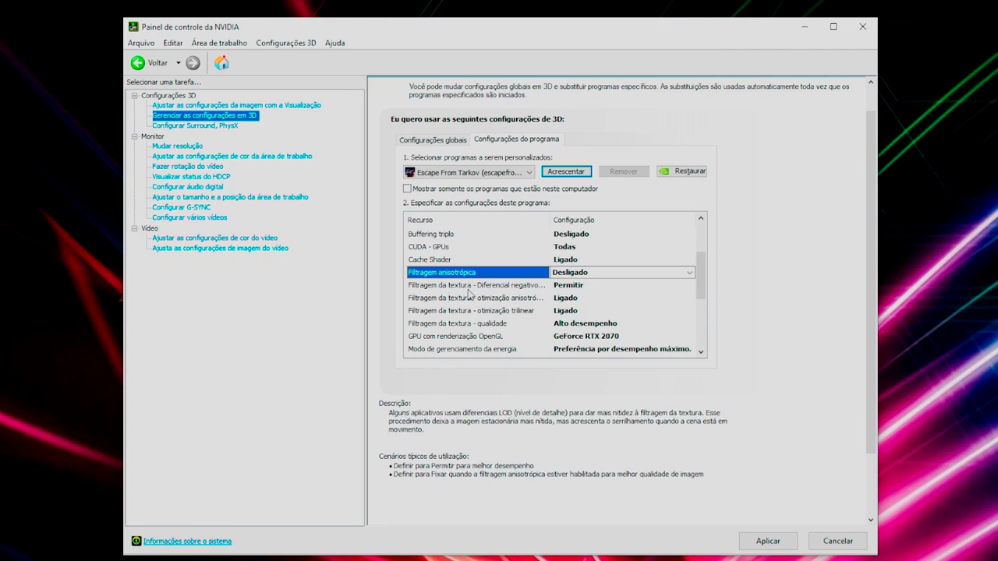
click(567, 286)
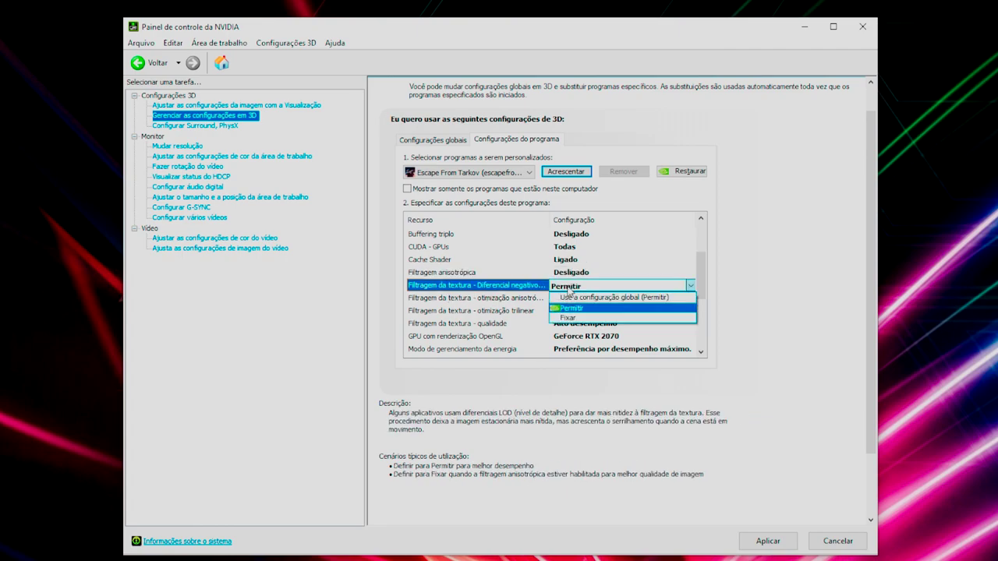
click(733, 286)
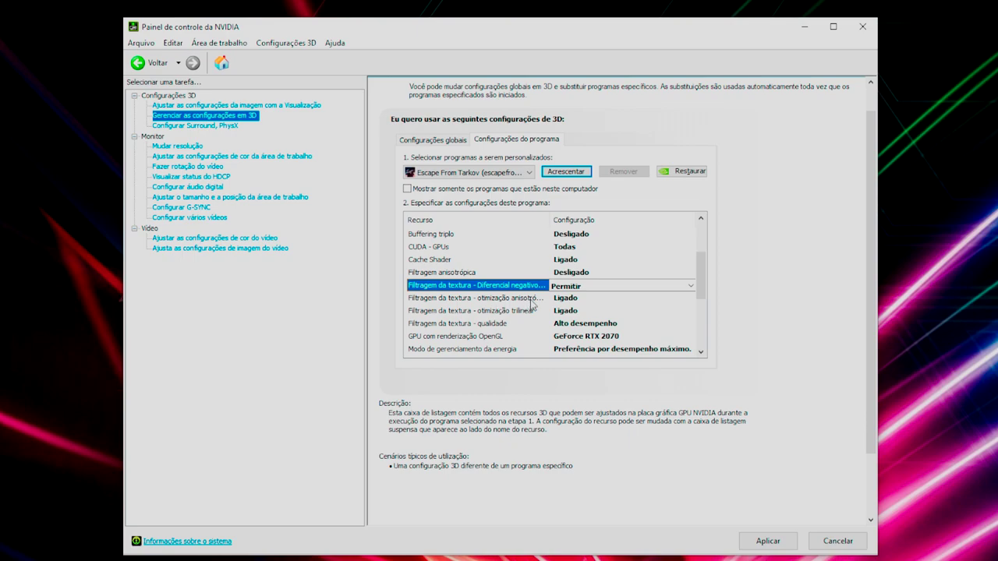
click(570, 302)
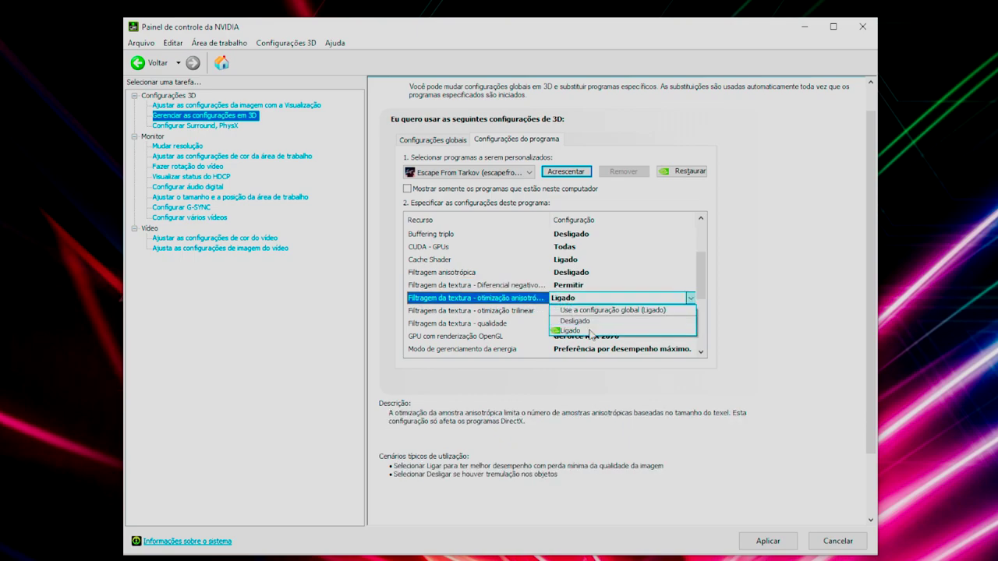
click(543, 303)
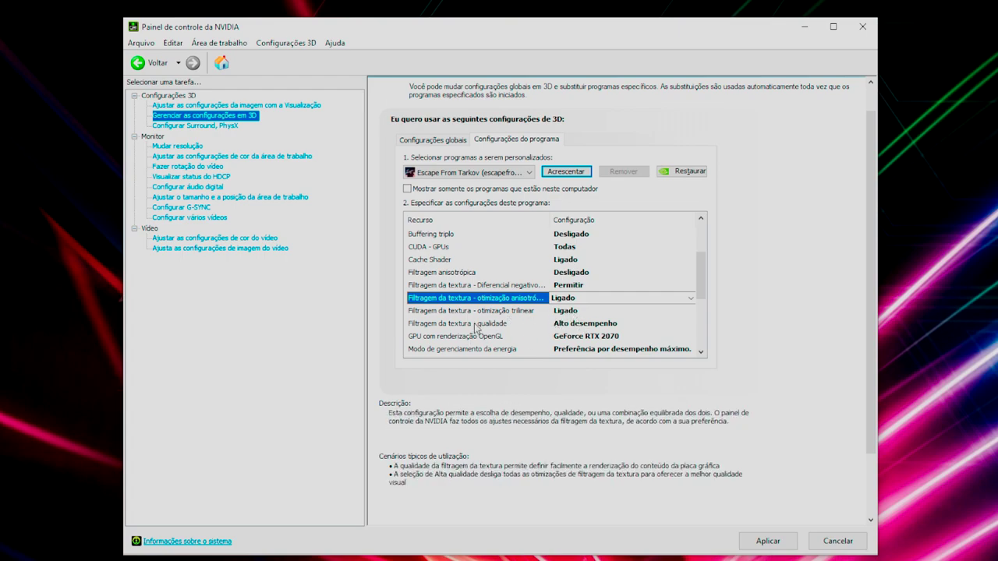
click(579, 325)
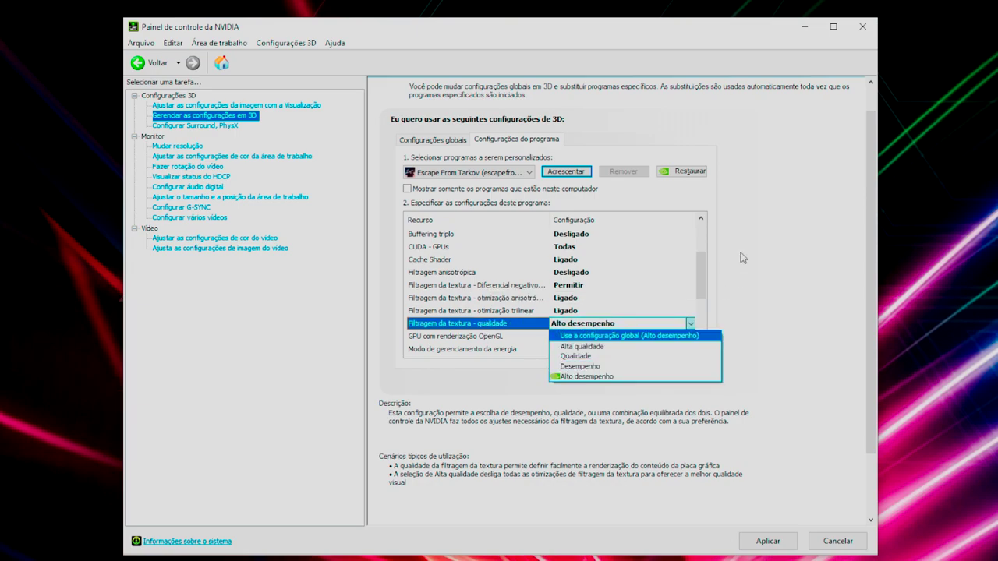
click(571, 309)
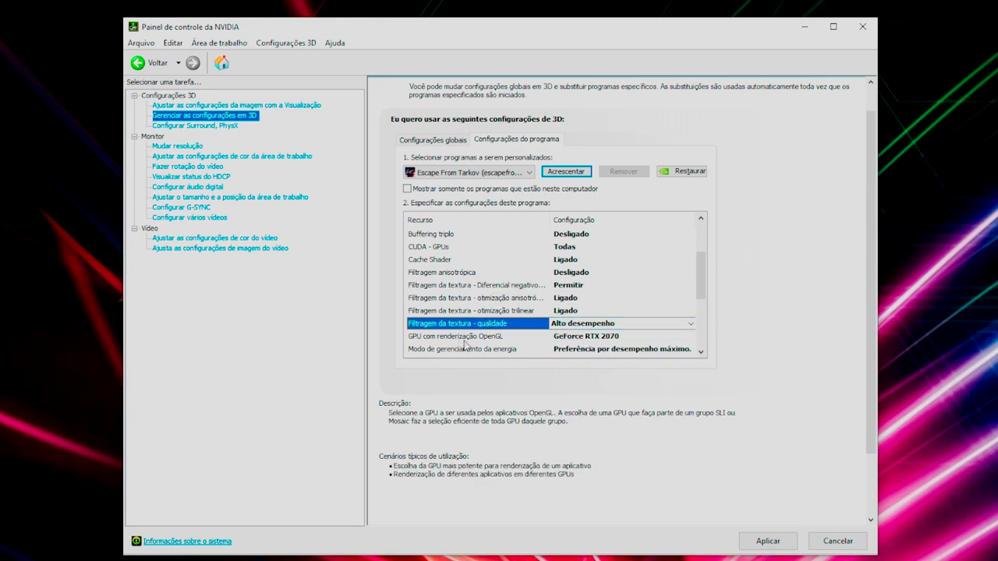
Step: Keep OpenGL rendering on the GeForce RTX 2070 and power management at maximum performance
scroll(468, 346, down, 1)
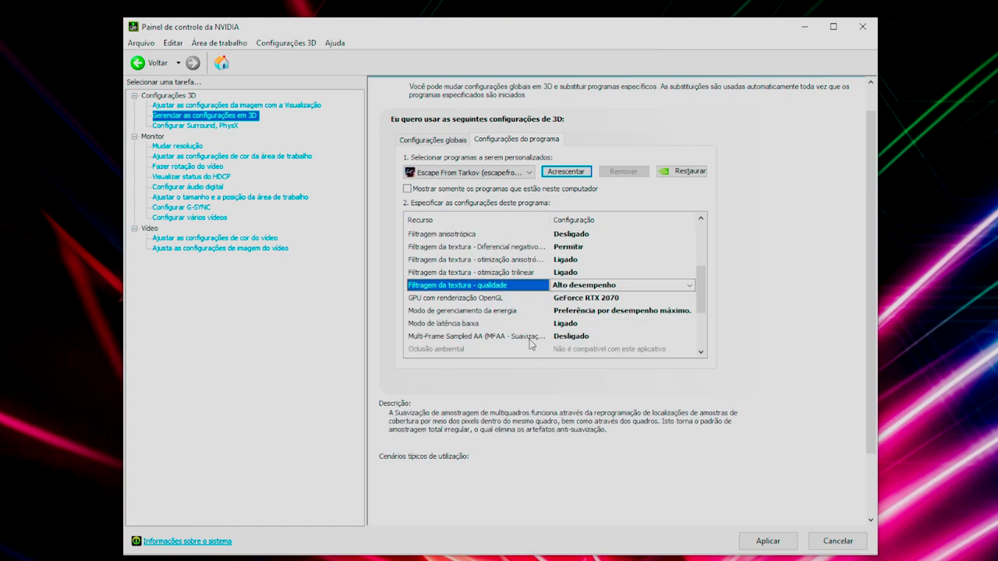
click(573, 303)
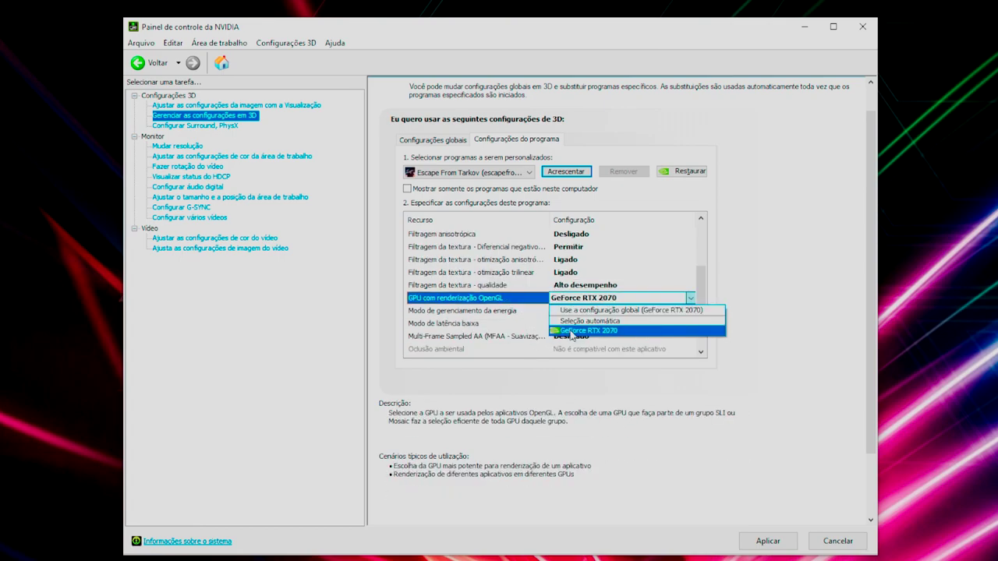
click(753, 272)
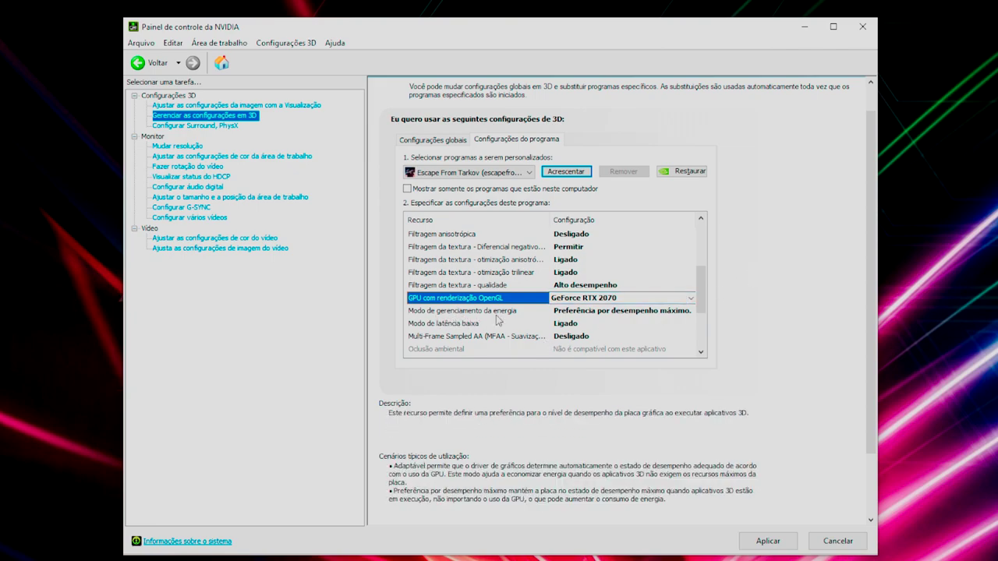
click(581, 312)
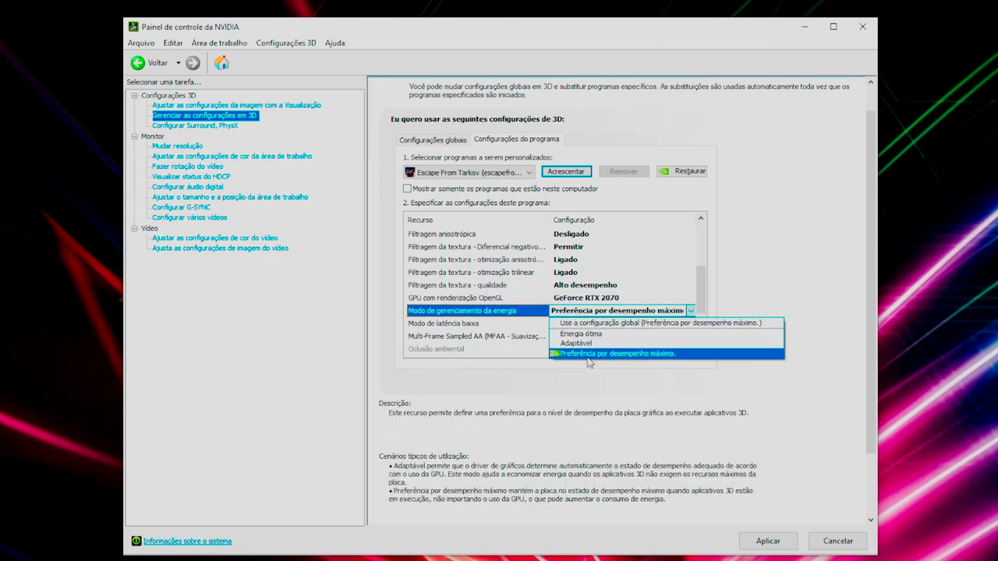
click(794, 253)
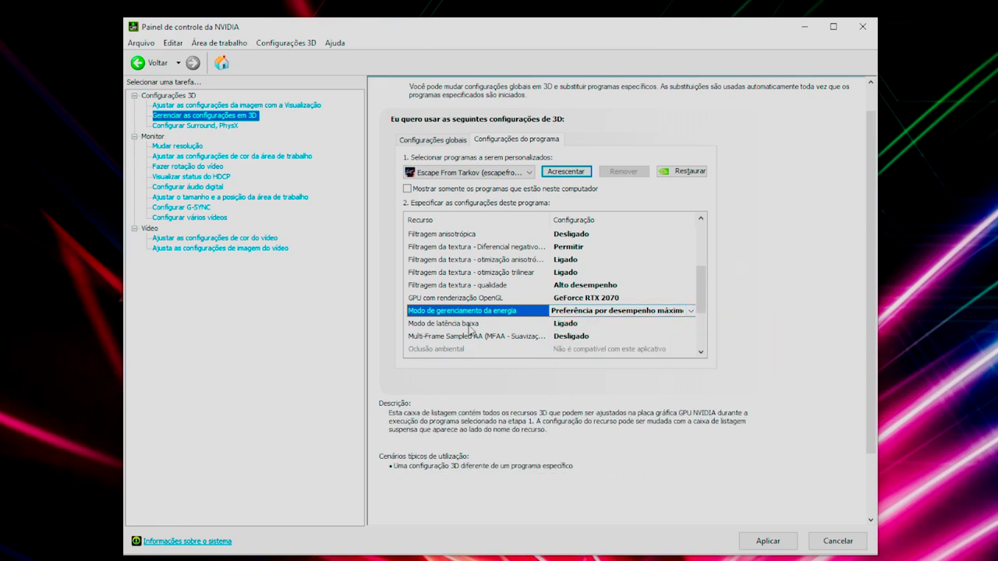
scroll(474, 331, down, 1)
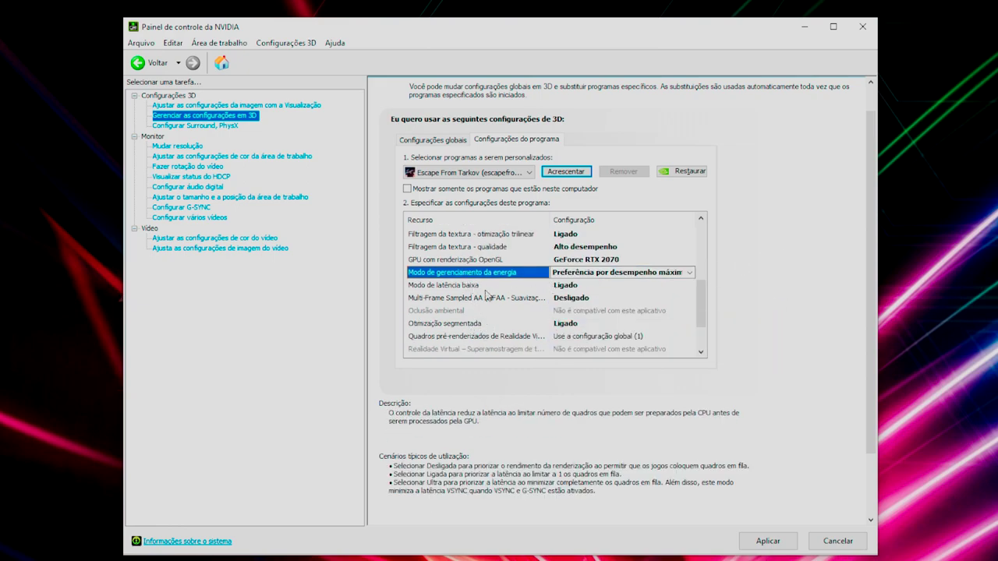
Step: Keep low latency mode Ligado and Multi-Frame Sampled AA Desligado
click(557, 290)
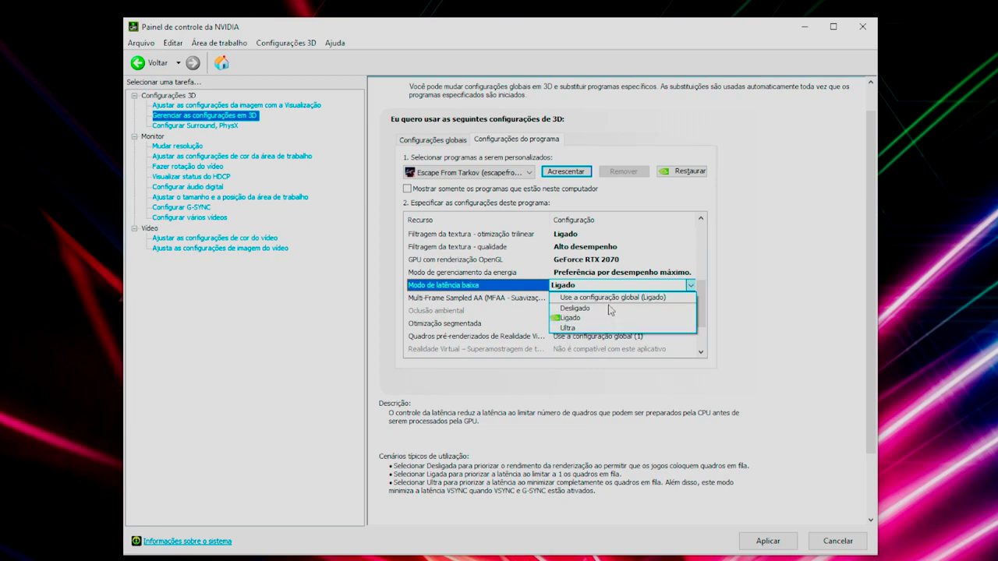
click(586, 323)
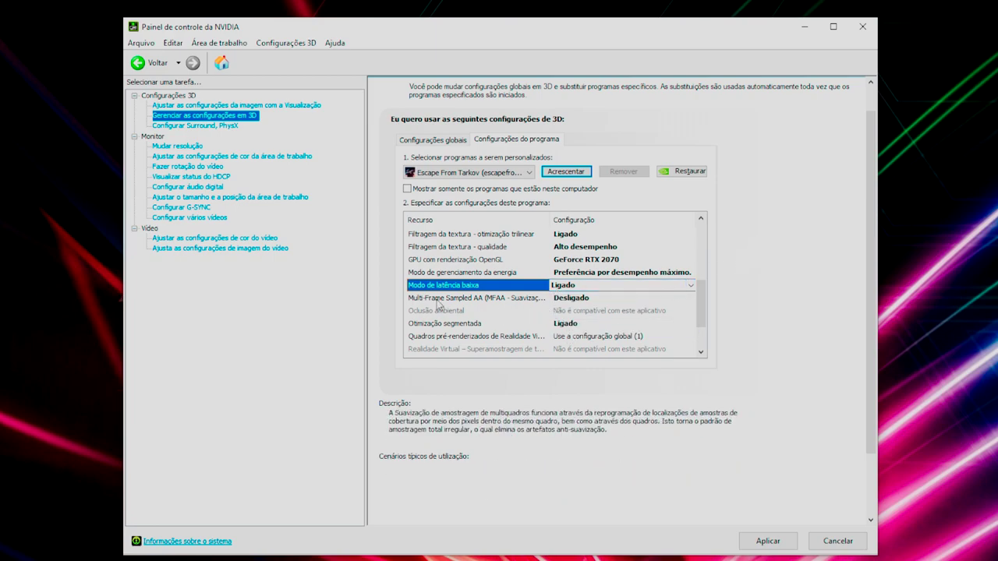
click(572, 301)
click(572, 301)
click(776, 279)
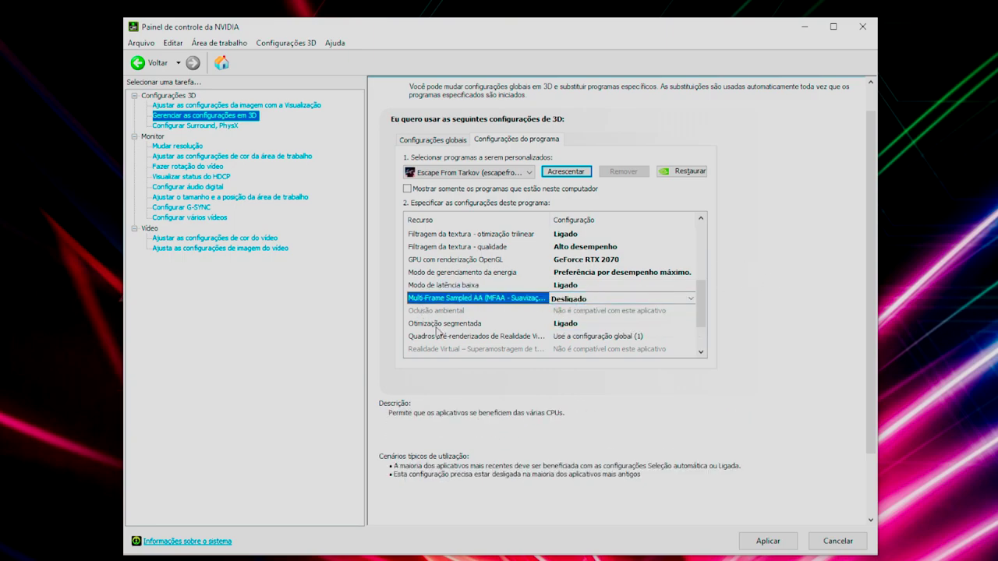
Step: Keep threaded optimization Ligado and VR pre-rendered frames on the global setting
click(568, 326)
click(568, 325)
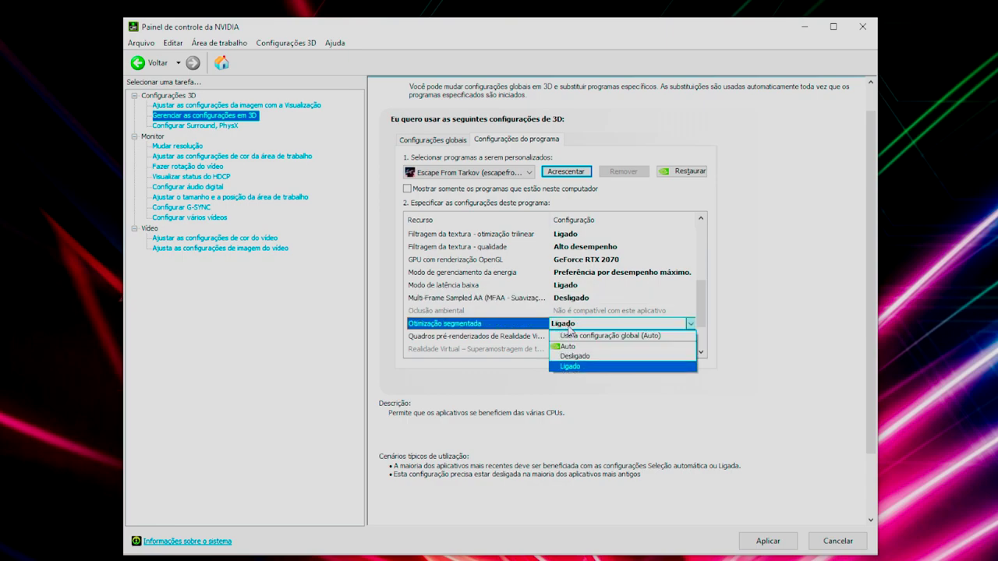
click(799, 328)
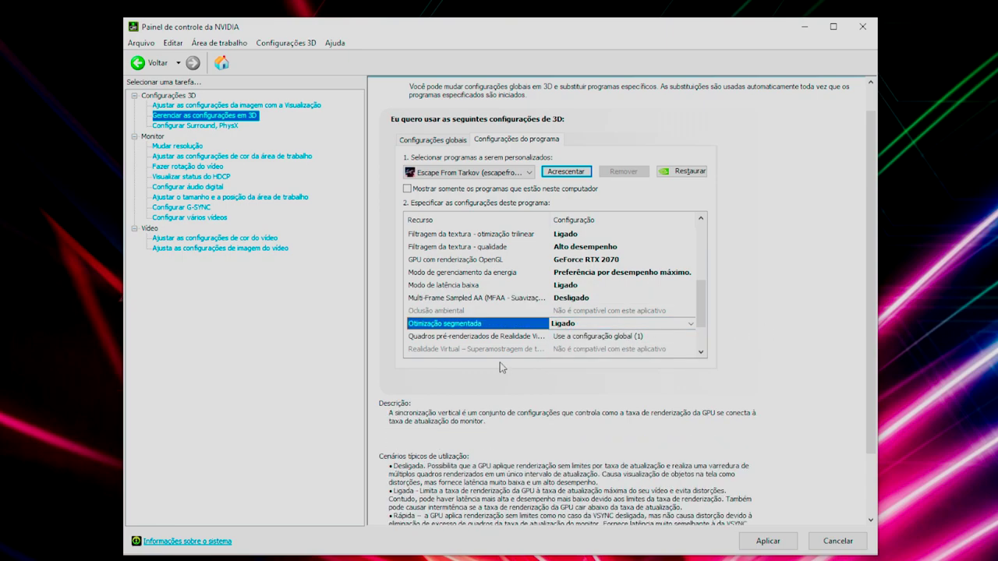
scroll(623, 328, down, 1)
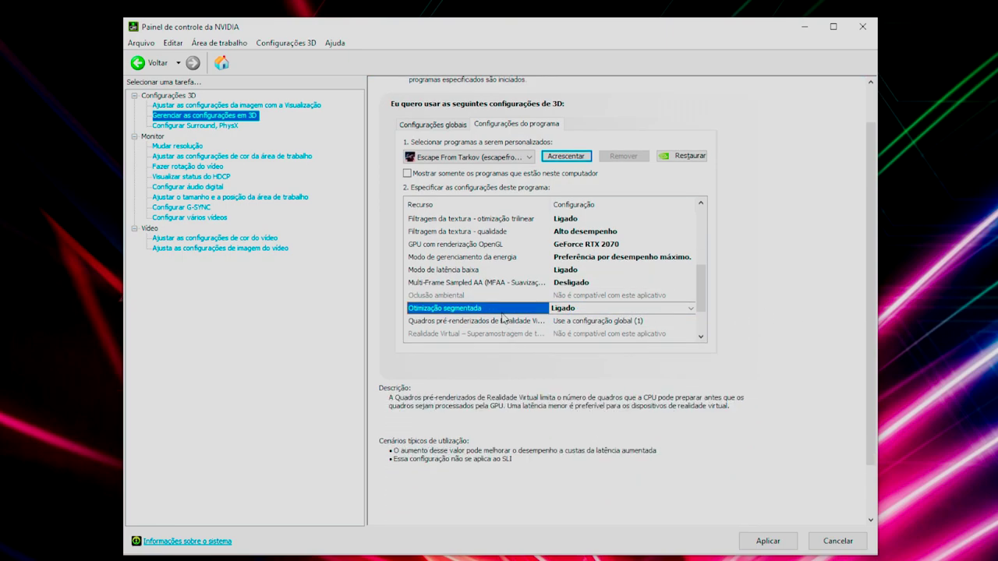
click(580, 326)
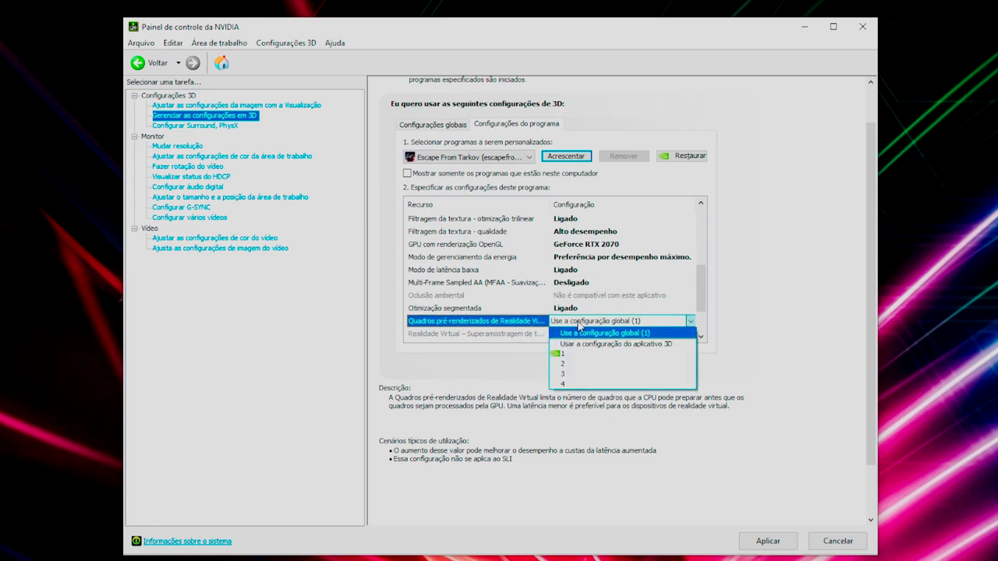
click(762, 276)
scroll(478, 304, down, 2)
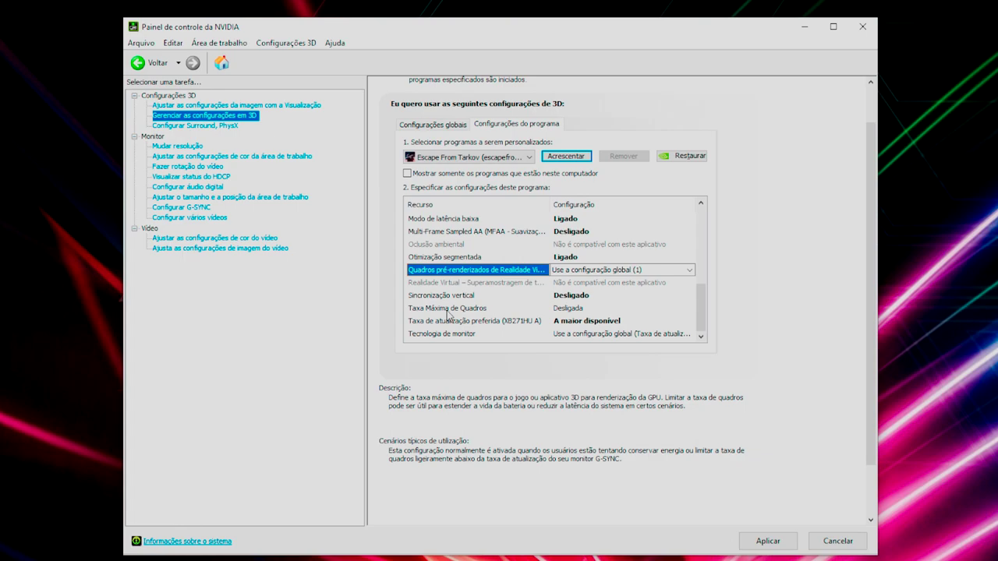
Step: Keep max frame rate Desligado, refresh rate highest available, monitor technology global, then apply
click(623, 308)
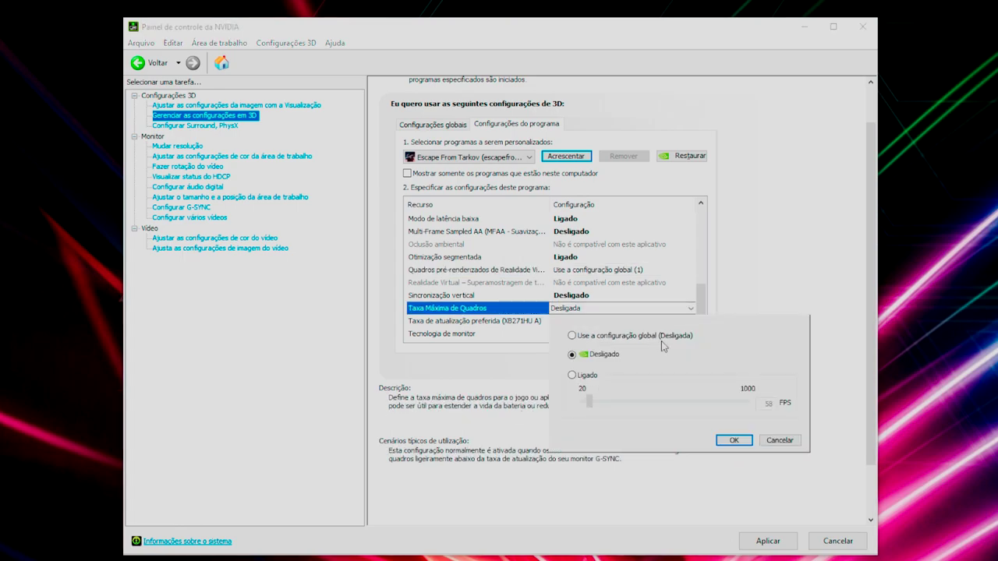
click(829, 218)
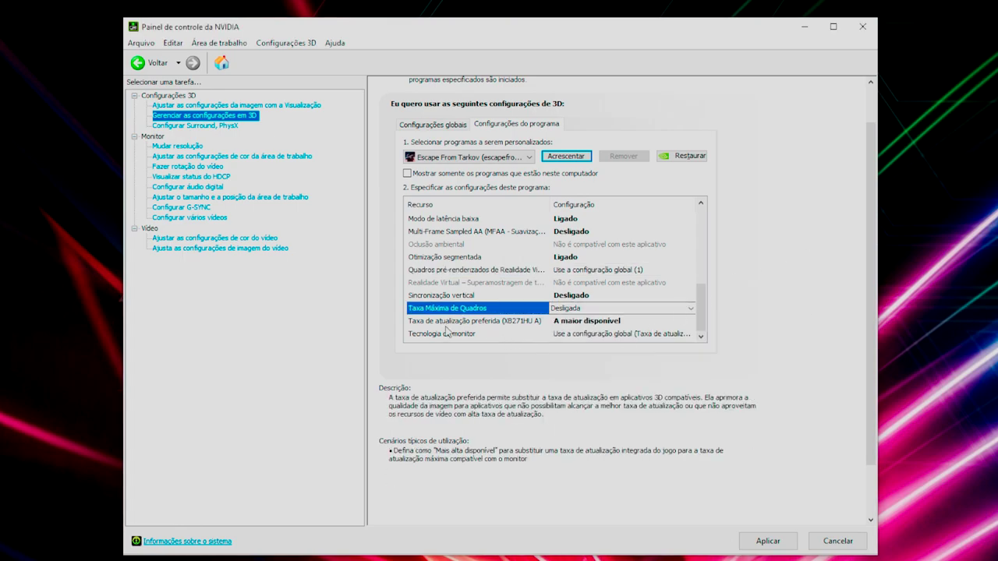
click(600, 323)
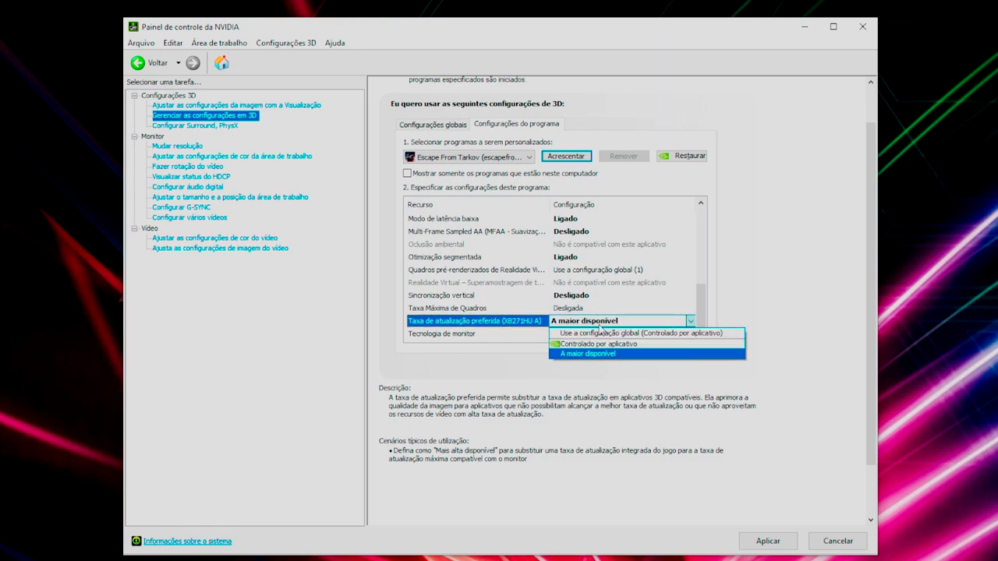
click(634, 355)
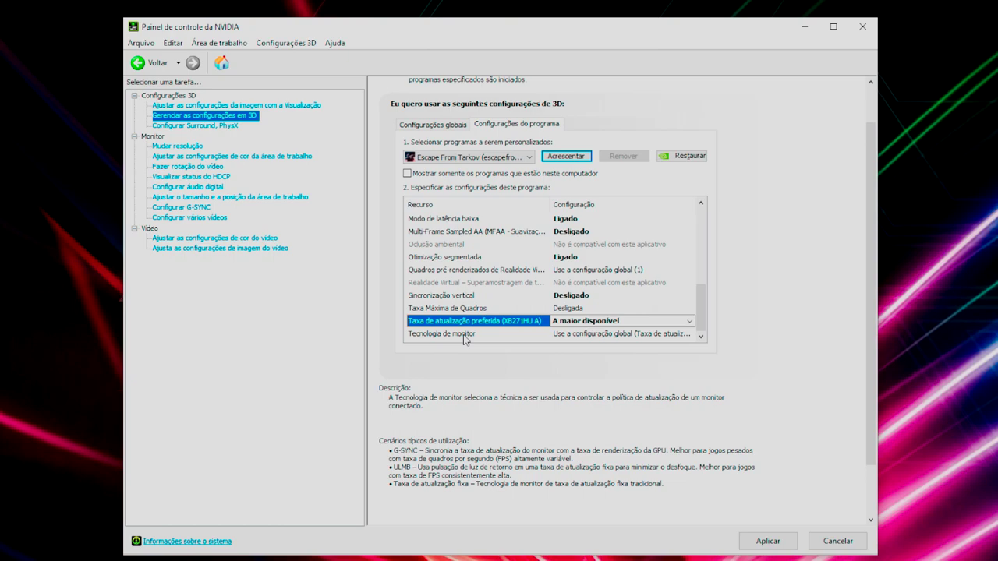
click(565, 335)
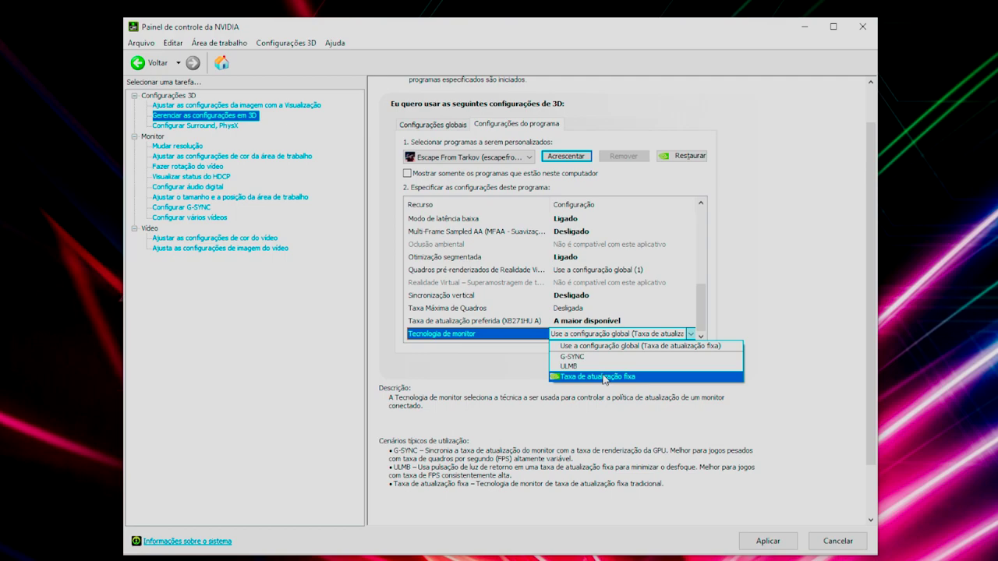
click(821, 243)
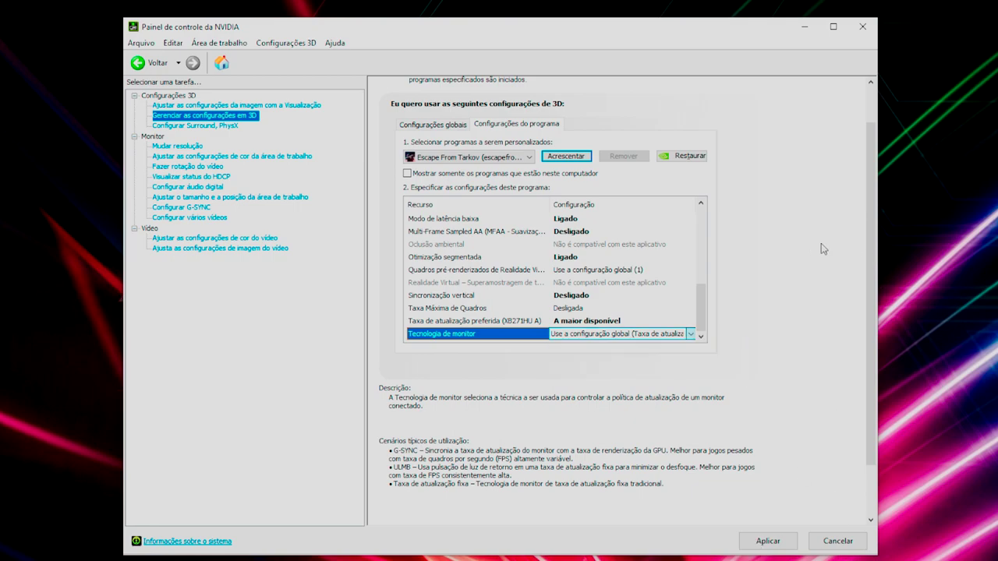
click(768, 541)
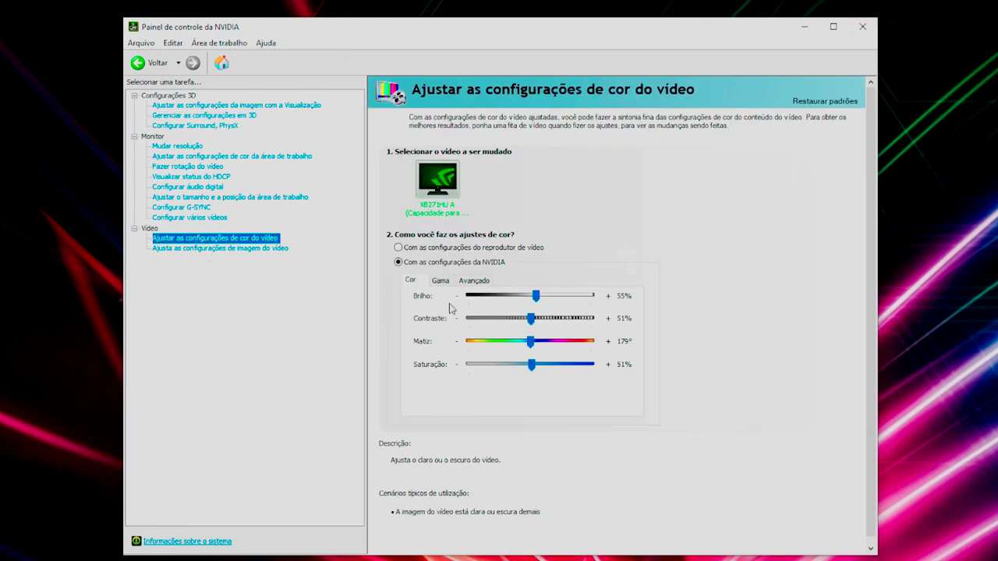
Step: Review video color at brightness 55%, contrast 51%, hue 179°, saturation 51%, then close the panel
mouse_move(421, 267)
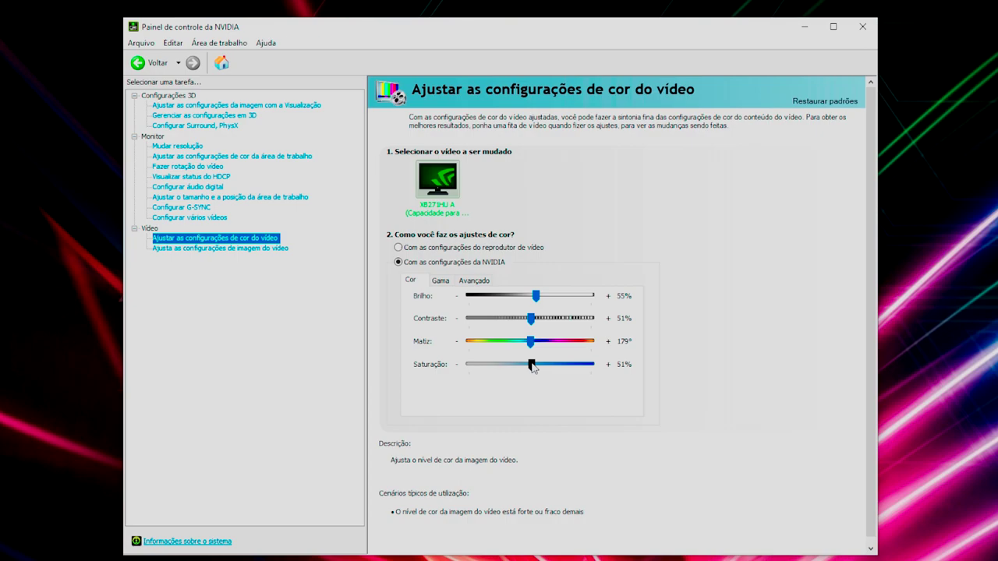
scroll(724, 361, down, 1)
scroll(725, 478, up, 1)
scroll(806, 483, down, 1)
click(863, 27)
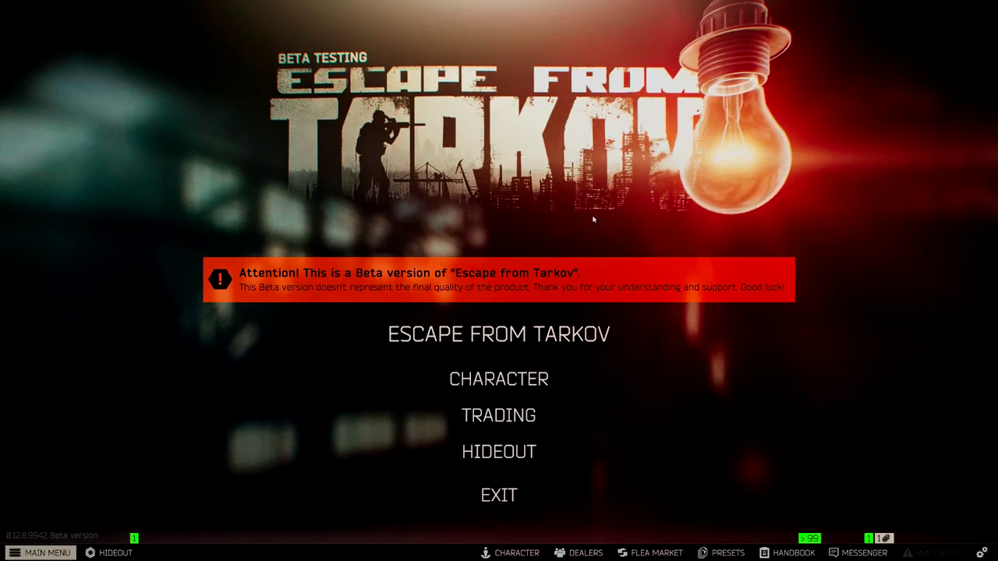
Step: On the Game settings tab, toggle 'Use only the physical cores' on and back off, then save
click(981, 552)
click(287, 61)
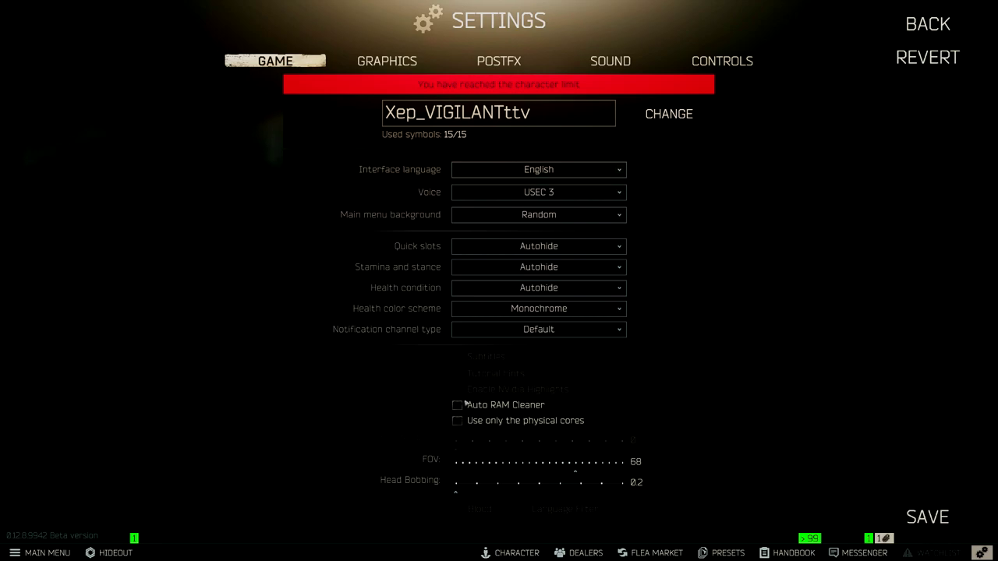
click(457, 421)
click(458, 421)
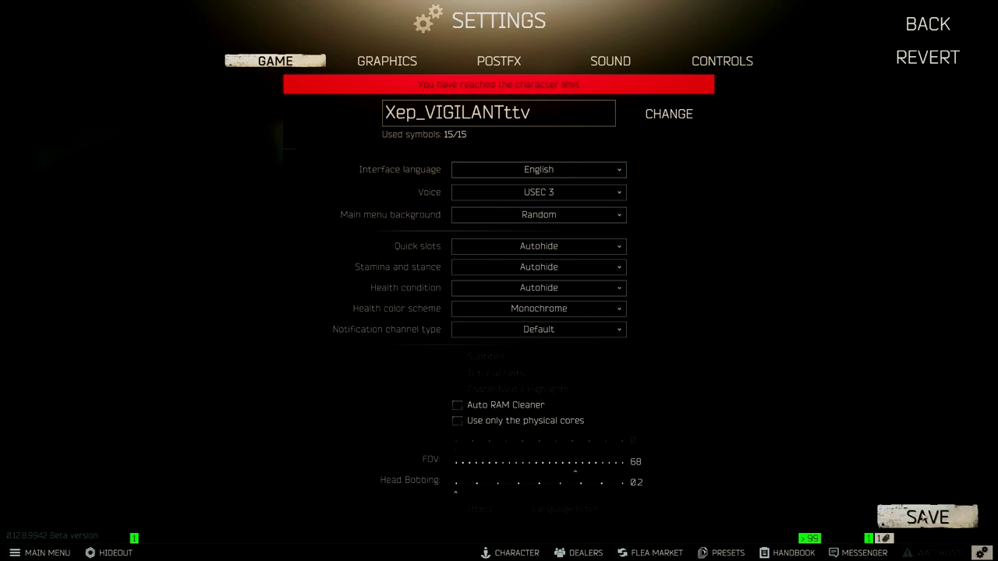
click(928, 517)
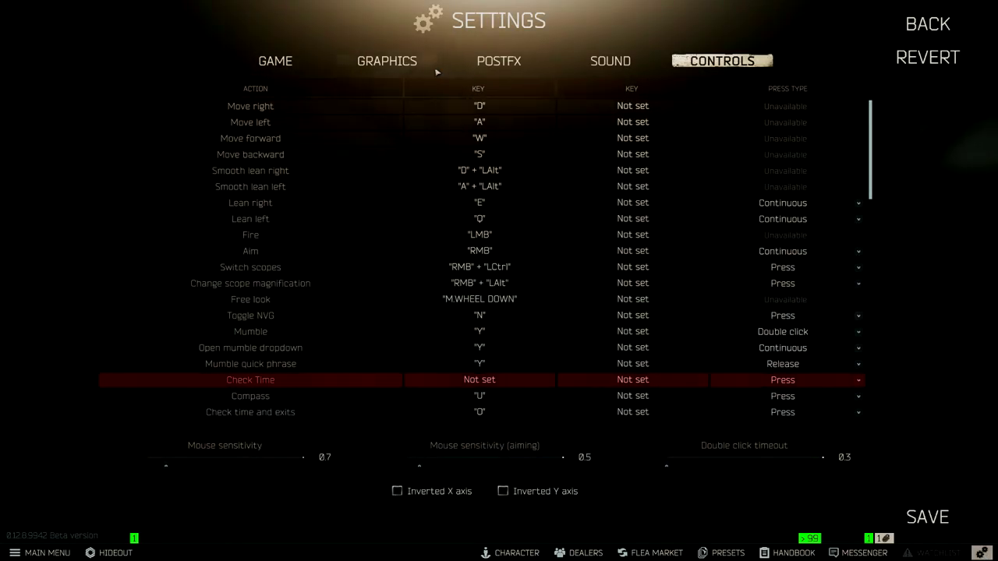
Step: On the Graphics tab, confirm the 2560x1440 (16:9) screen resolution and leave screen mode on Fullscreen
click(417, 67)
click(522, 93)
scroll(448, 152, down, 10)
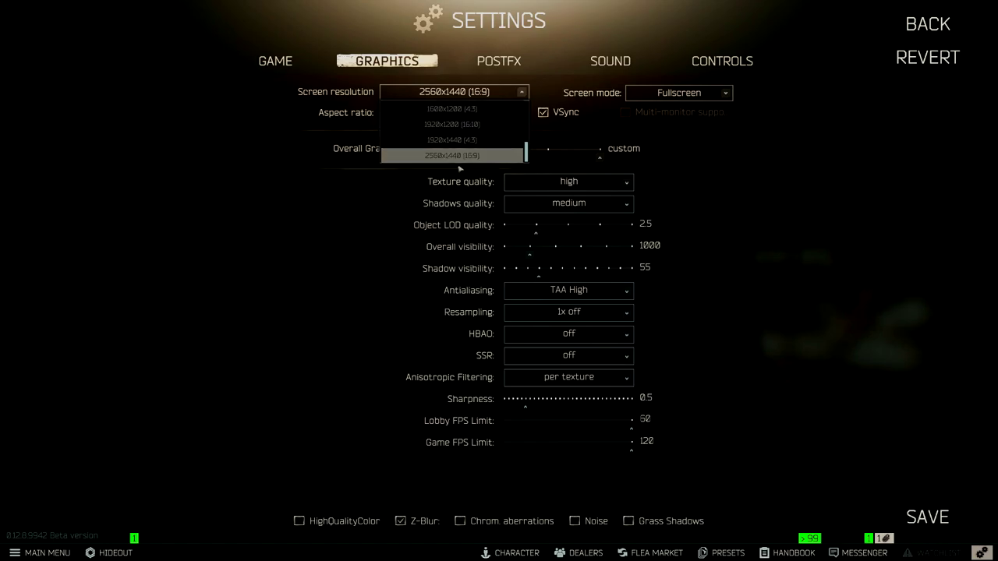
click(458, 159)
click(408, 312)
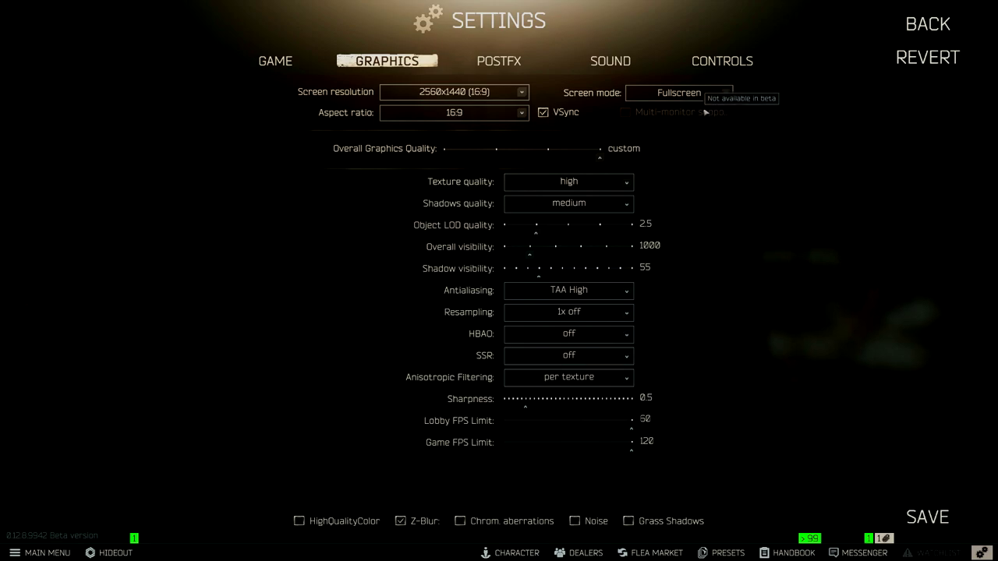
click(725, 95)
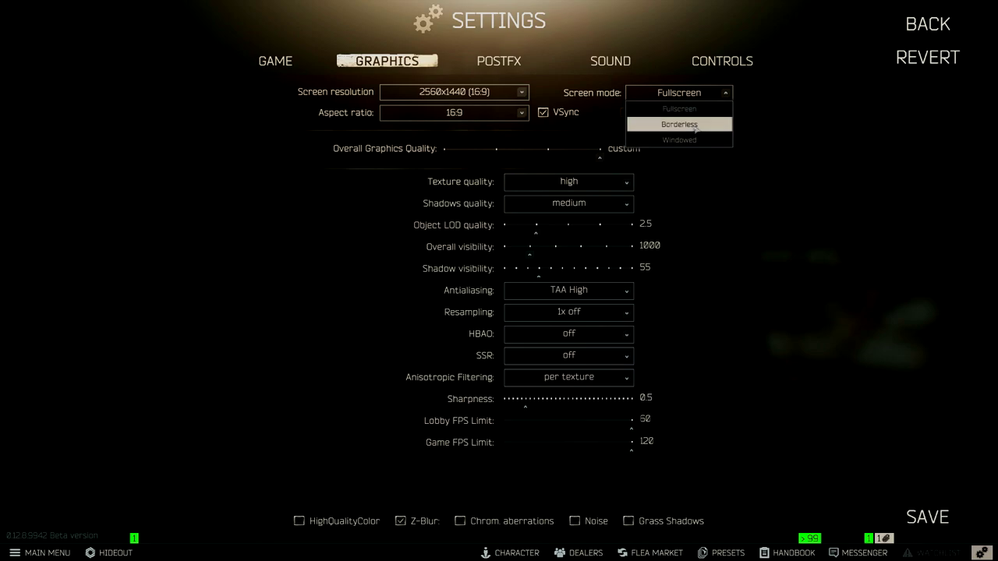
click(768, 134)
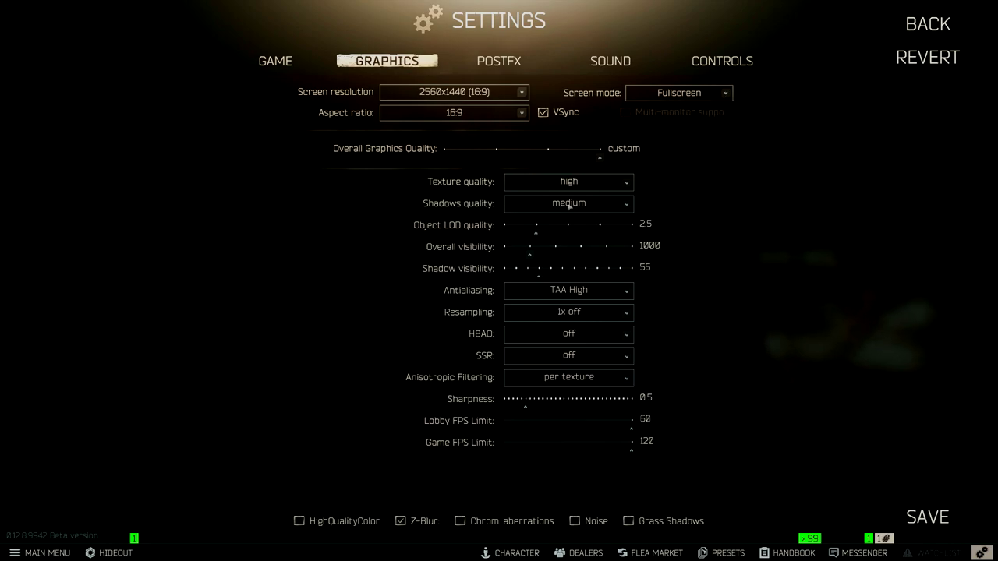